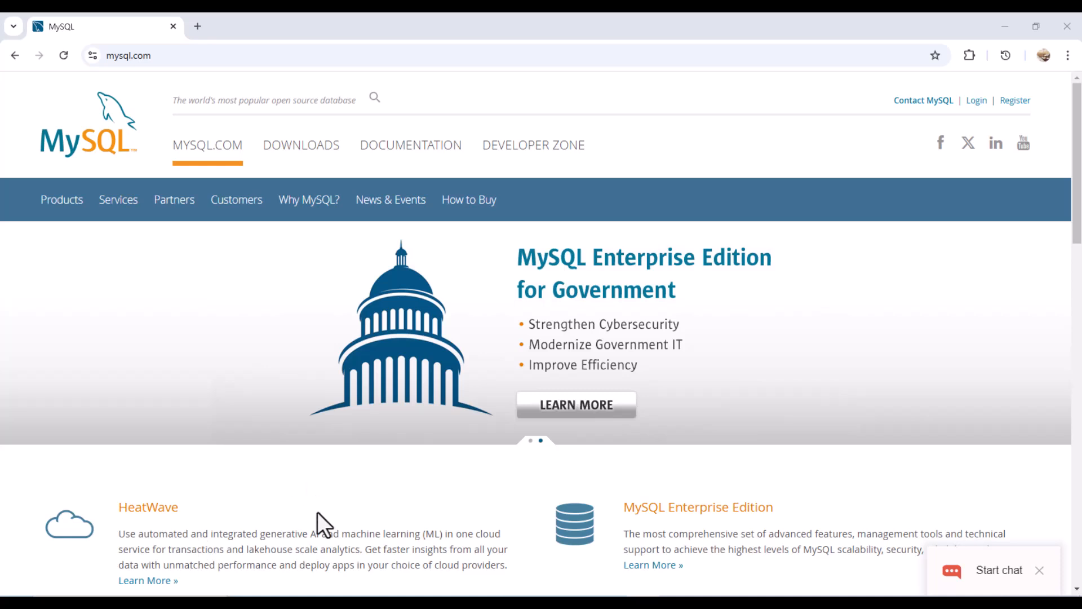
# - Go through MySQL Community (GPL) Downloads to the Connector/ODBC 9.2.0 Windows download page
pyautogui.click(306, 159)
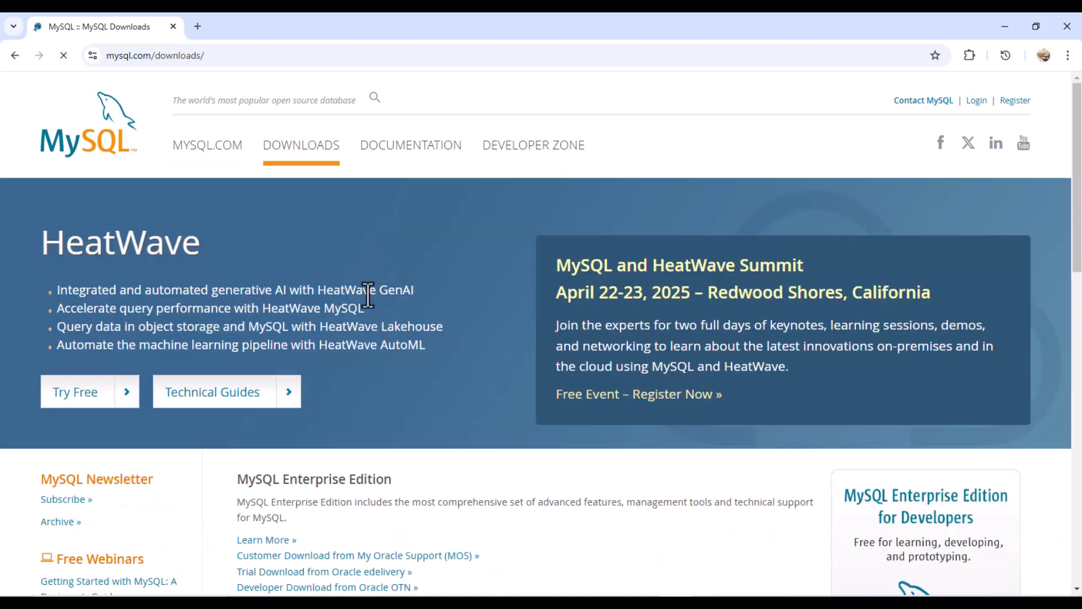
pyautogui.scroll(-10, 365, 266)
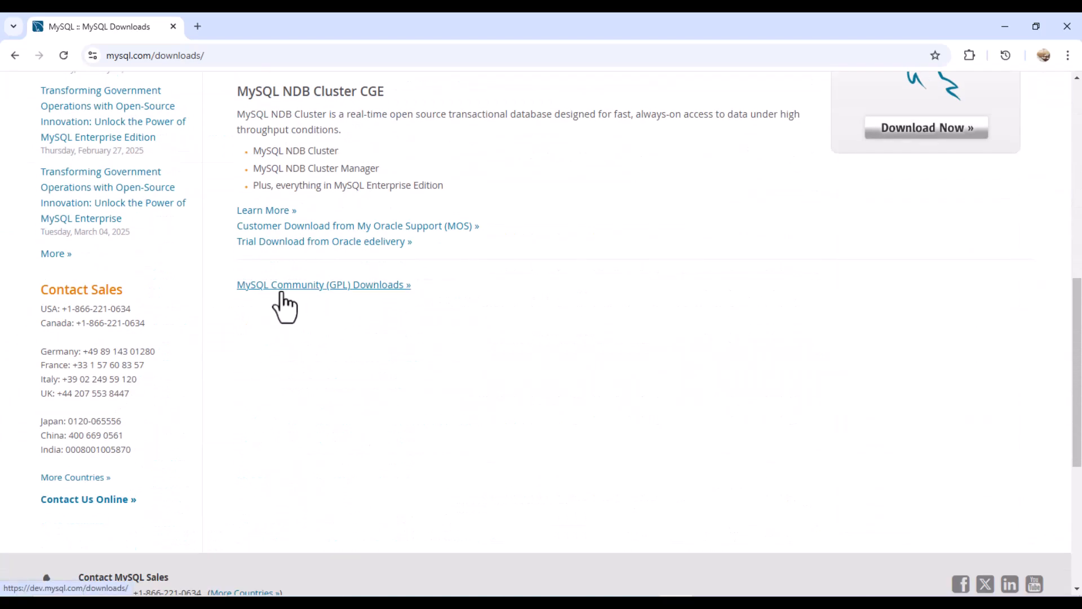
pyautogui.click(298, 292)
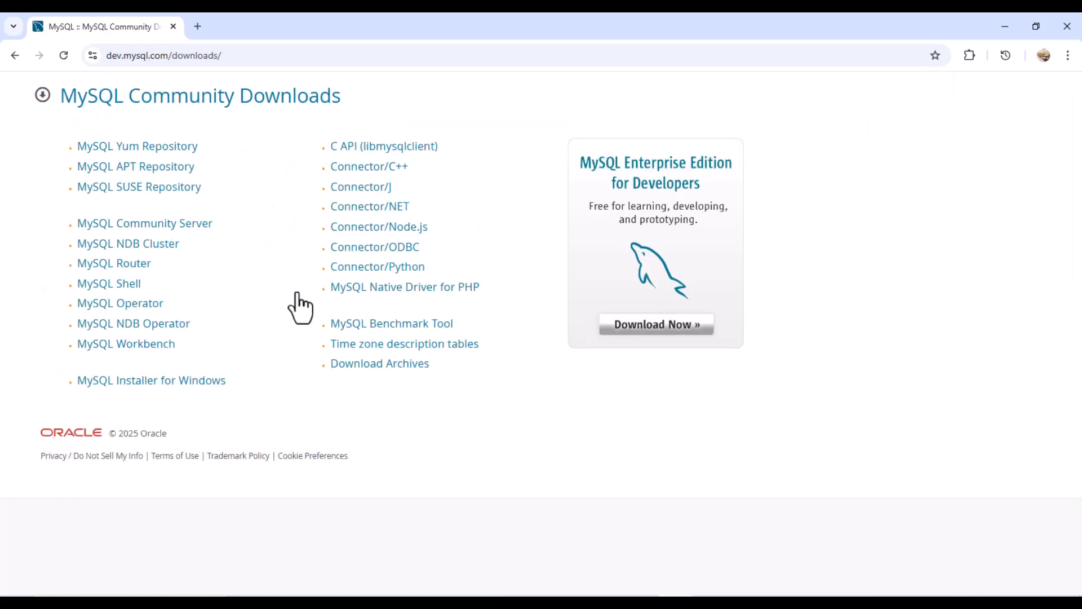
pyautogui.click(366, 254)
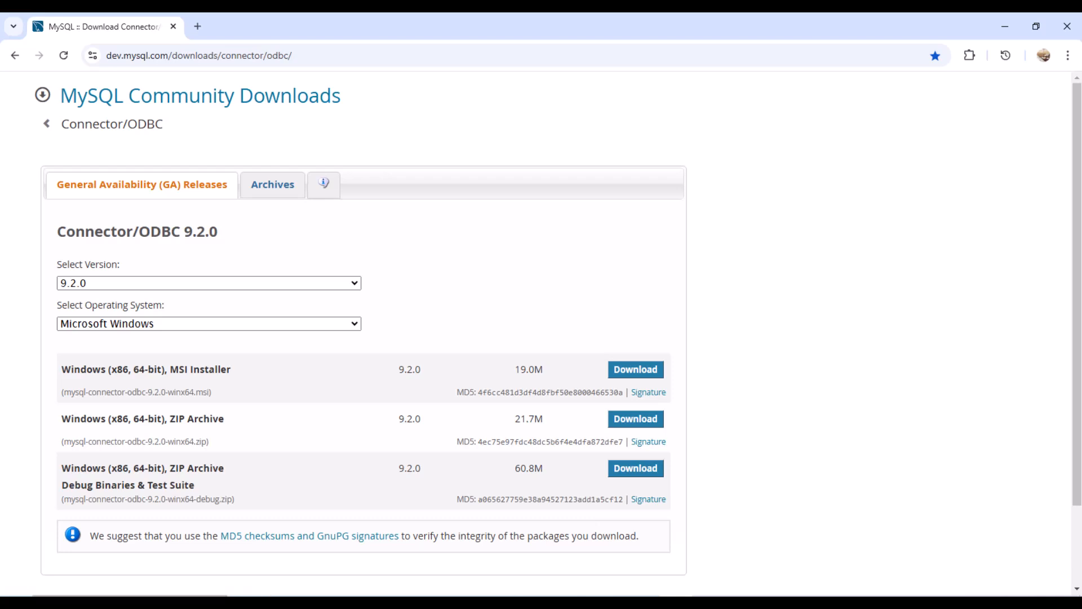
# - In ODBC Data Sources (64-bit), add a new user data source using MySQL ODBC 9.1 Unicode Driver
pyautogui.press('super')
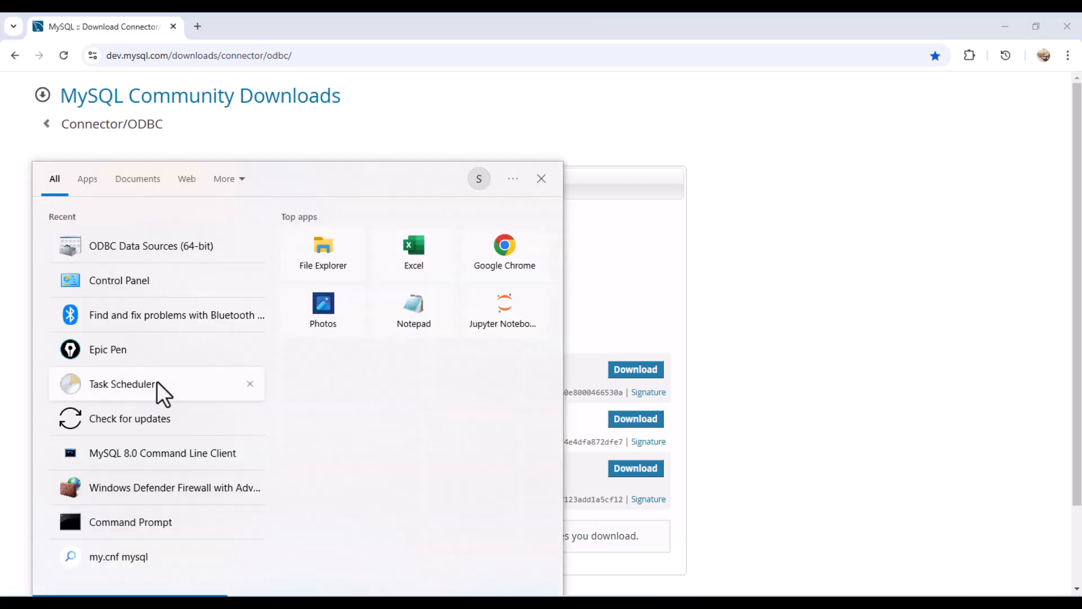
pyautogui.click(119, 248)
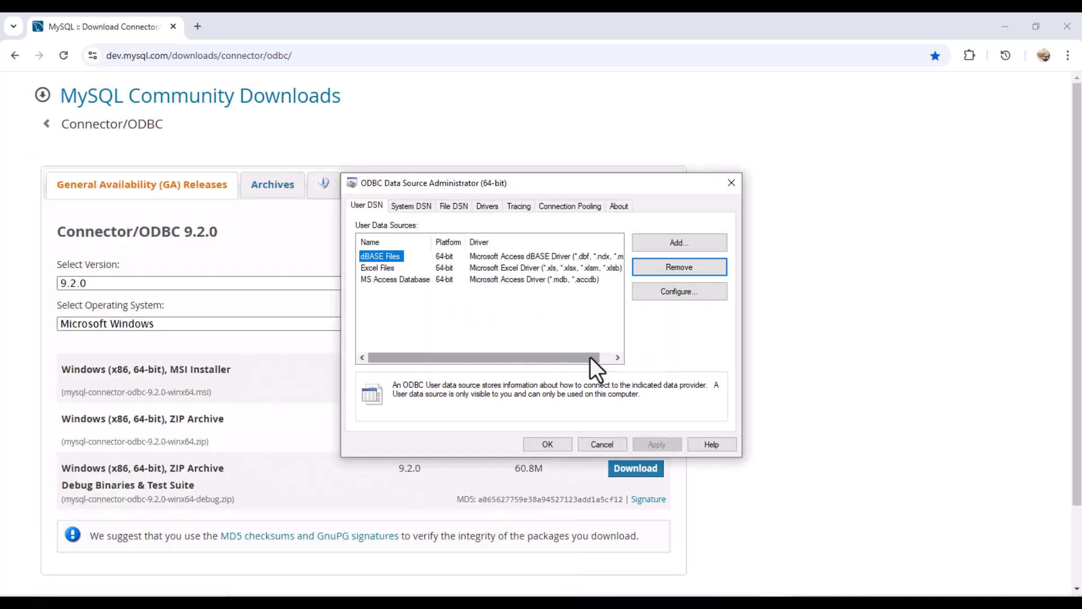
pyautogui.click(675, 245)
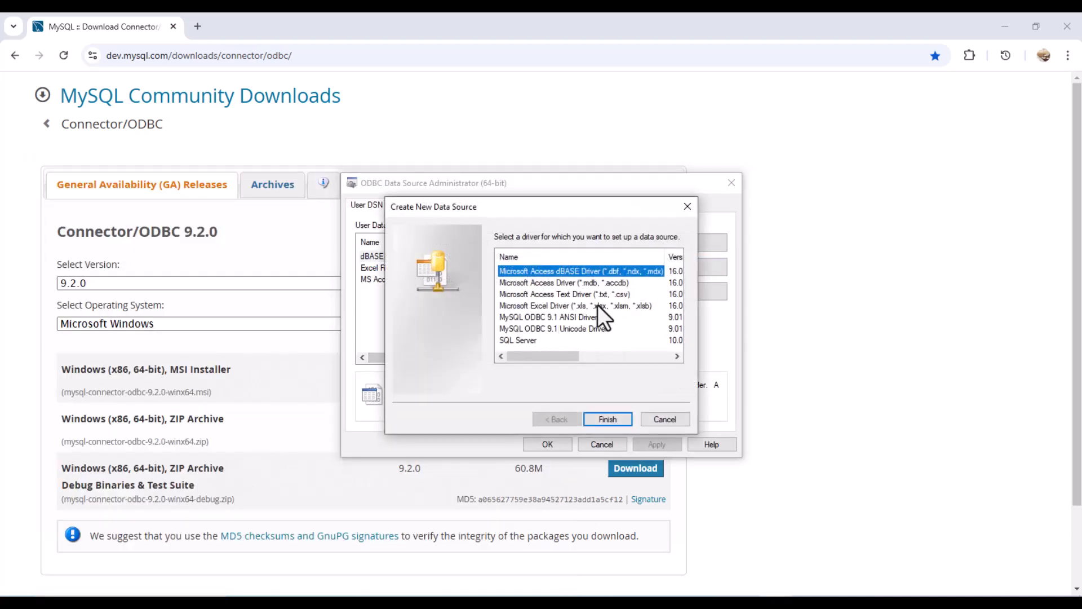
pyautogui.click(561, 329)
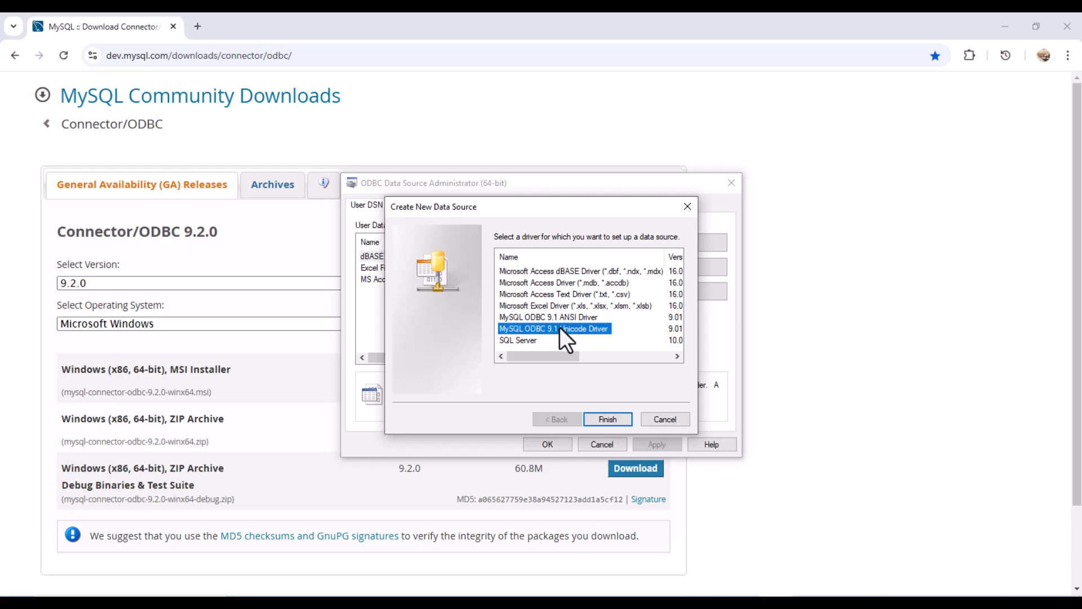
pyautogui.click(599, 420)
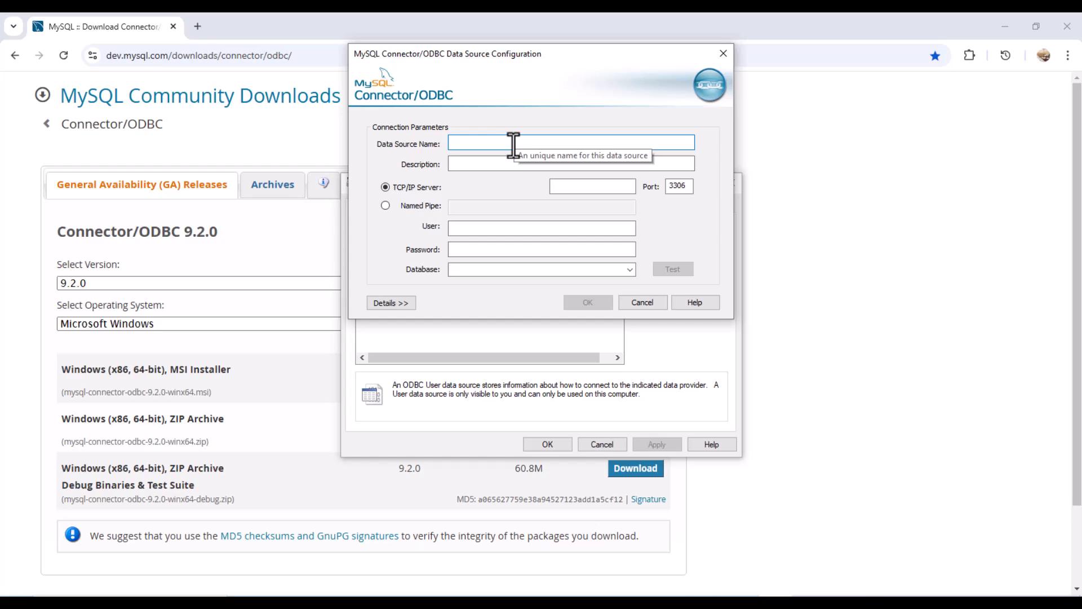
# - Name the data source project_one with server localhost, user root and the account password
pyautogui.write('proj')
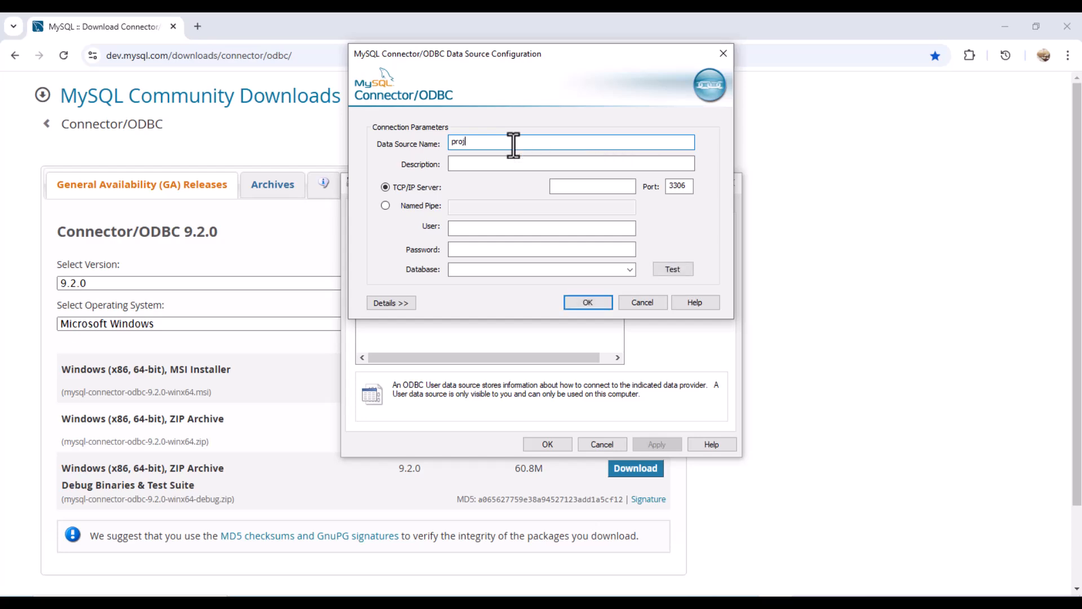
pyautogui.write('ect_one')
pyautogui.click(588, 187)
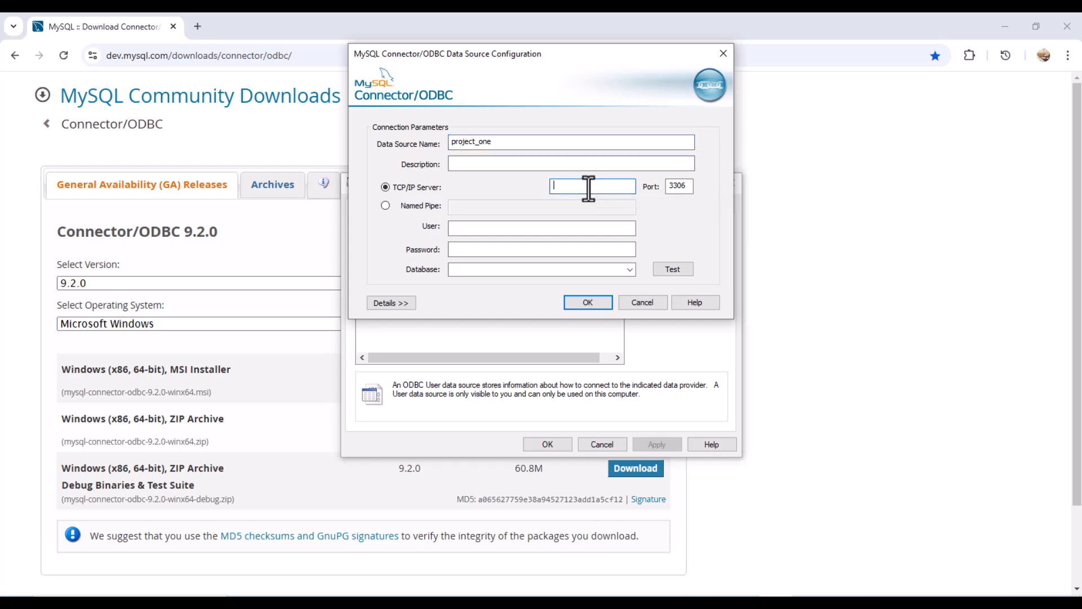
pyautogui.write('localhost')
pyautogui.click(555, 228)
pyautogui.write('root')
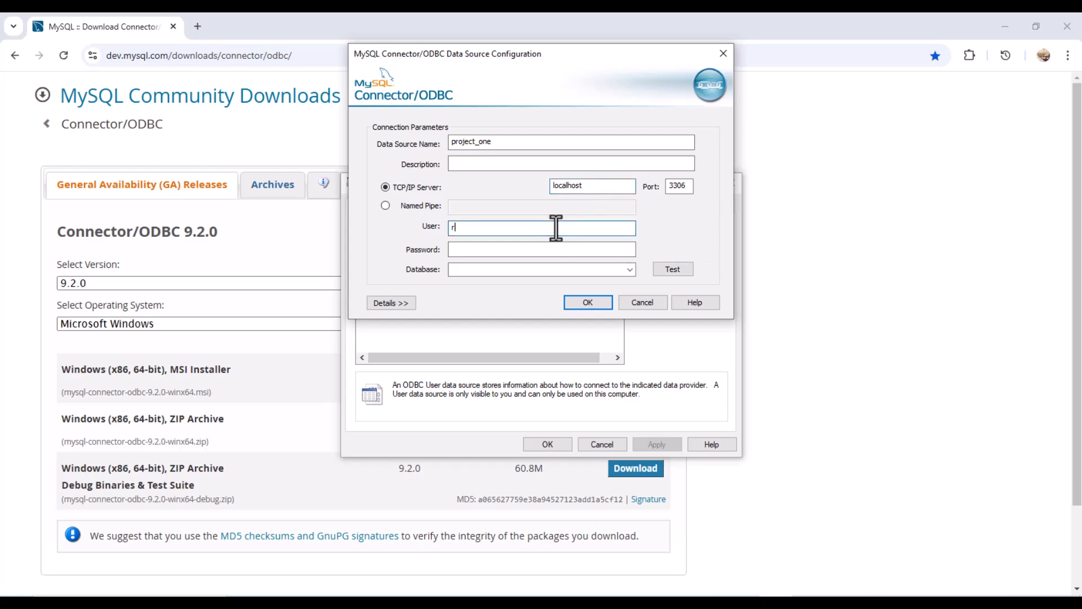
pyautogui.click(549, 255)
pyautogui.write('12')
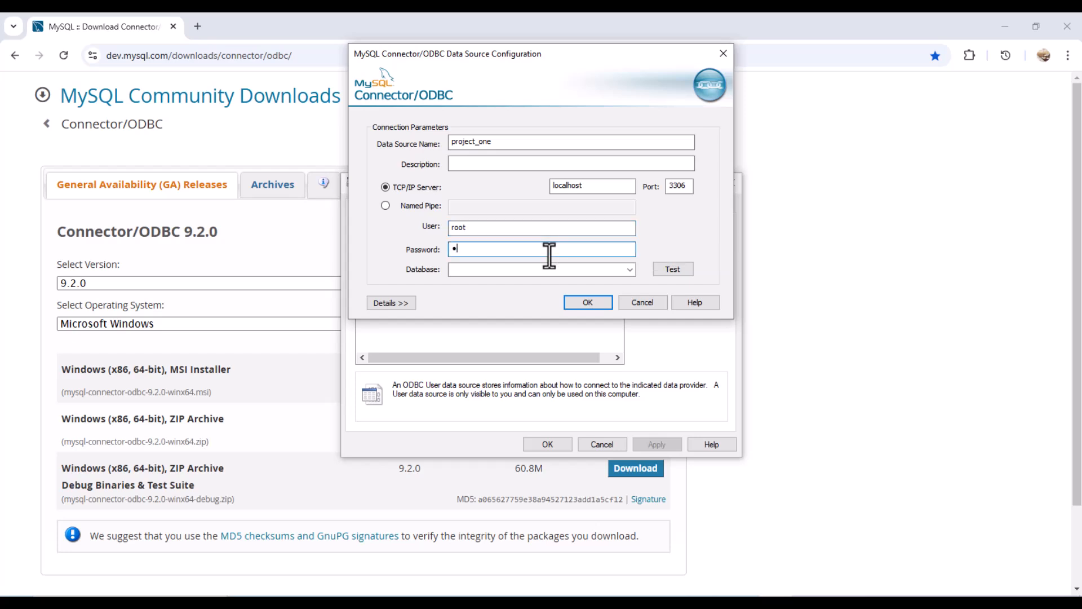
pyautogui.write('345678')
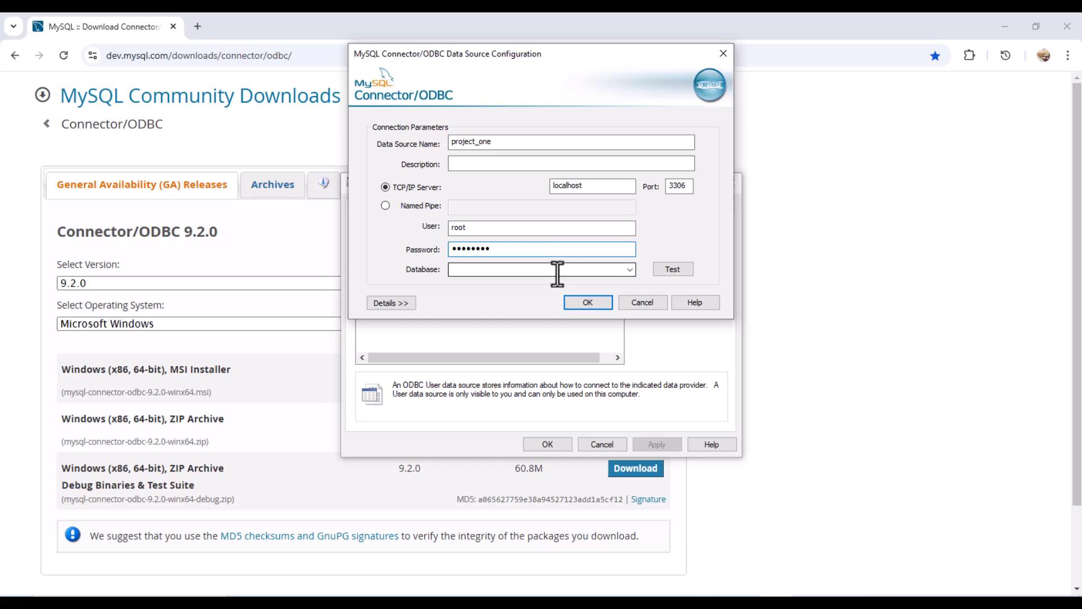
# - Choose the e-commerce database, test the connection successfully, and save the data source
pyautogui.click(558, 273)
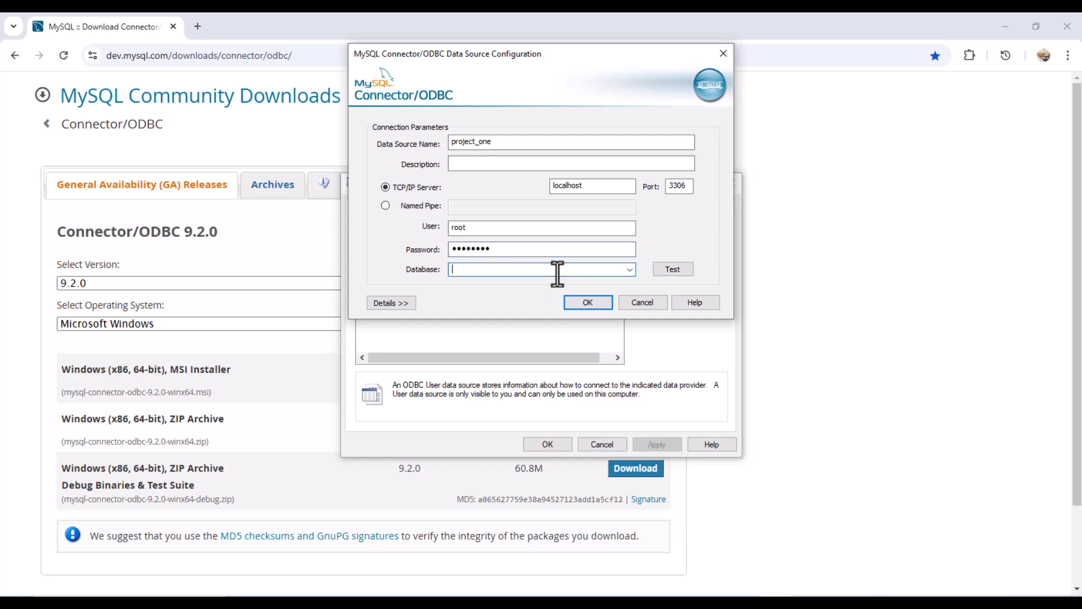
pyautogui.click(629, 269)
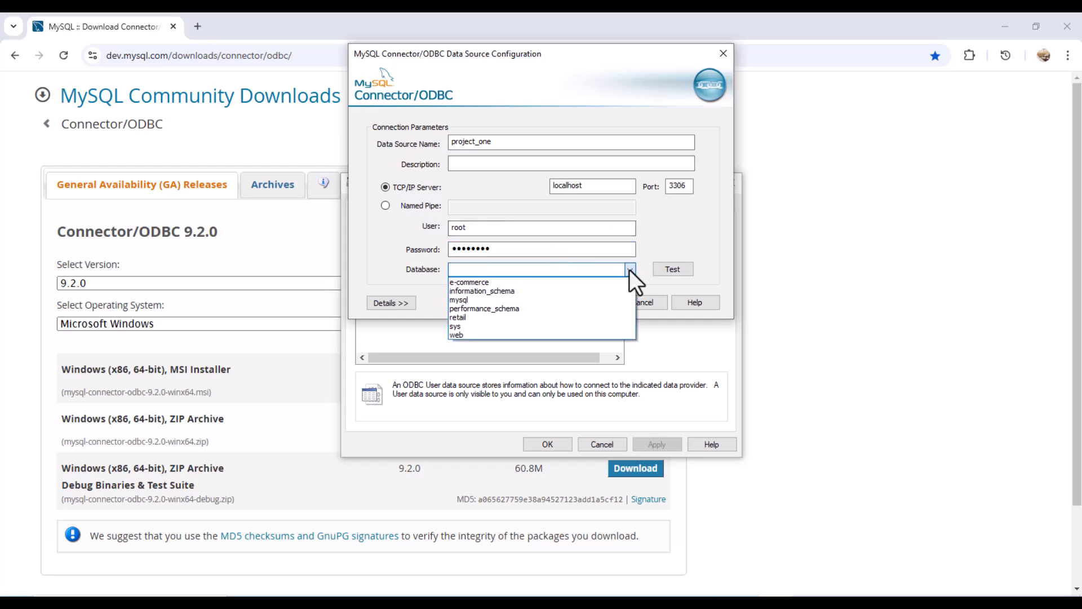
pyautogui.click(593, 285)
pyautogui.click(665, 269)
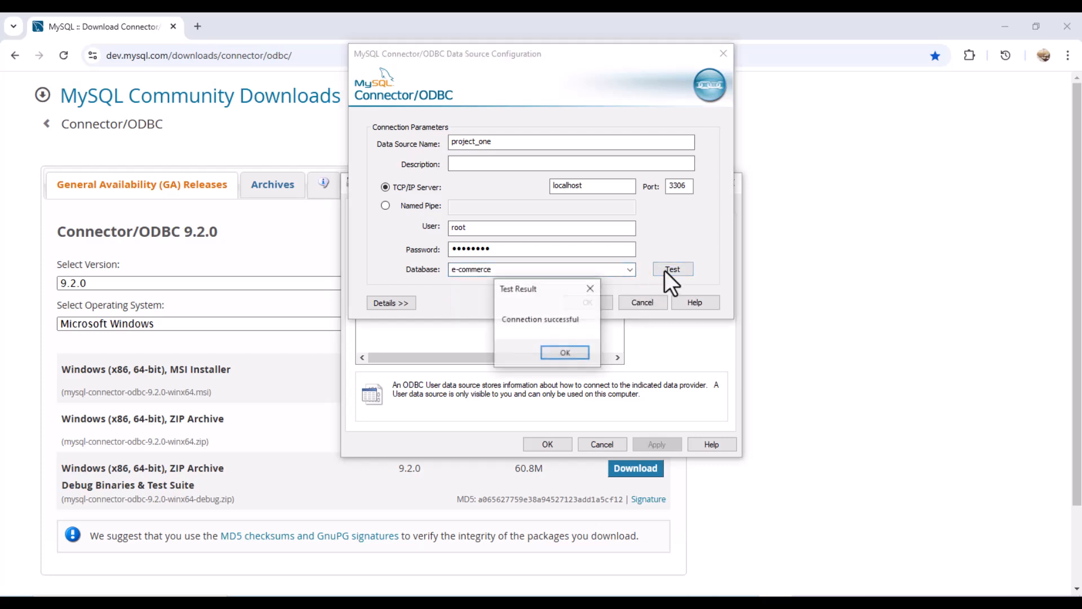
pyautogui.click(563, 353)
pyautogui.click(600, 301)
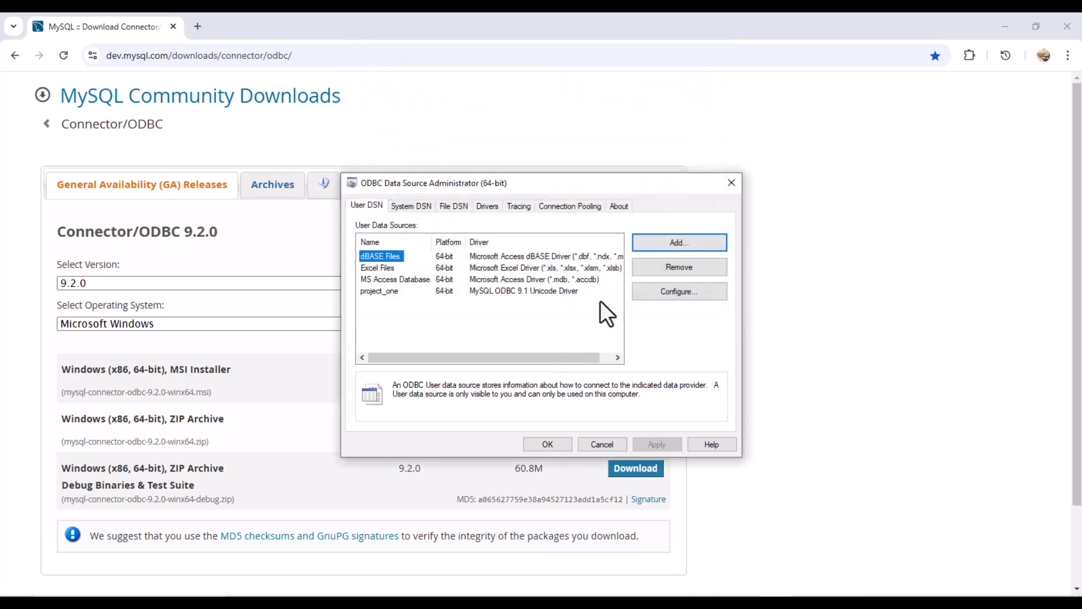
# - Close ODBC Administrator, discard Power BI's recovered files, and open the full Get Data catalog
pyautogui.click(546, 445)
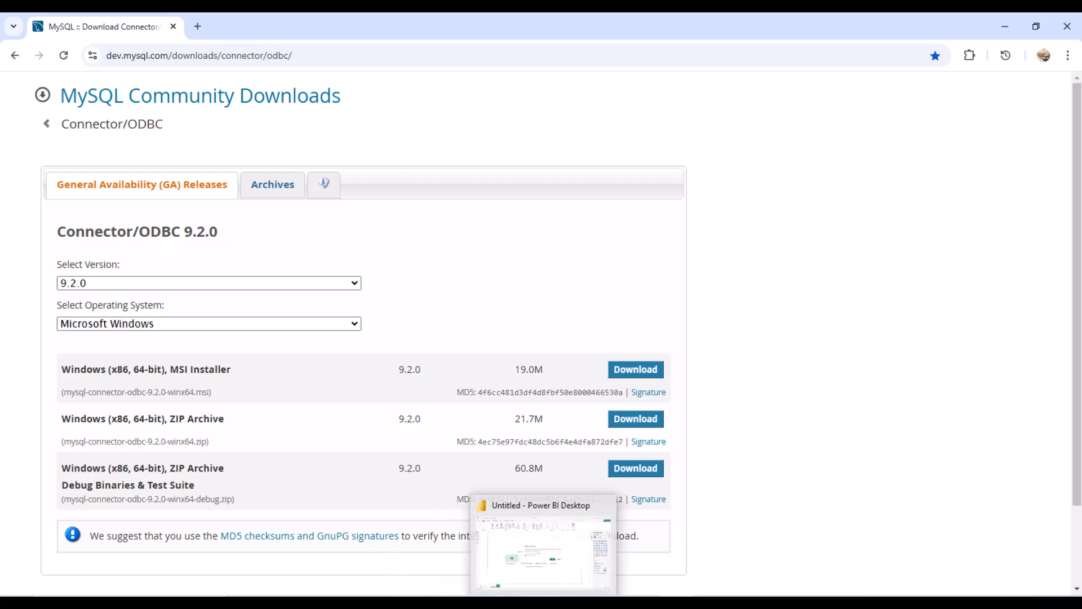
pyautogui.click(544, 550)
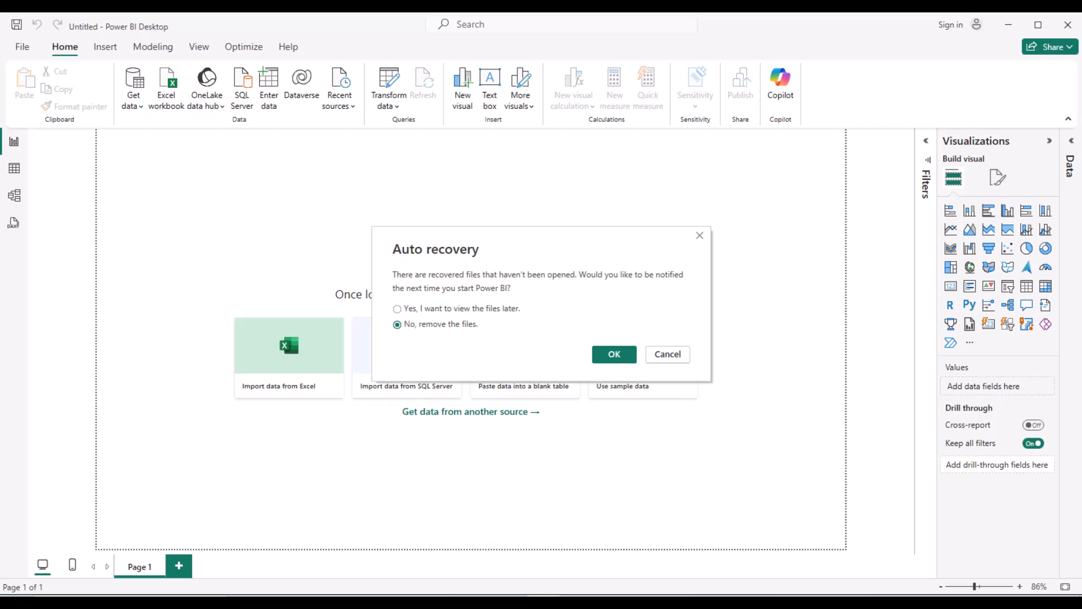
pyautogui.click(682, 356)
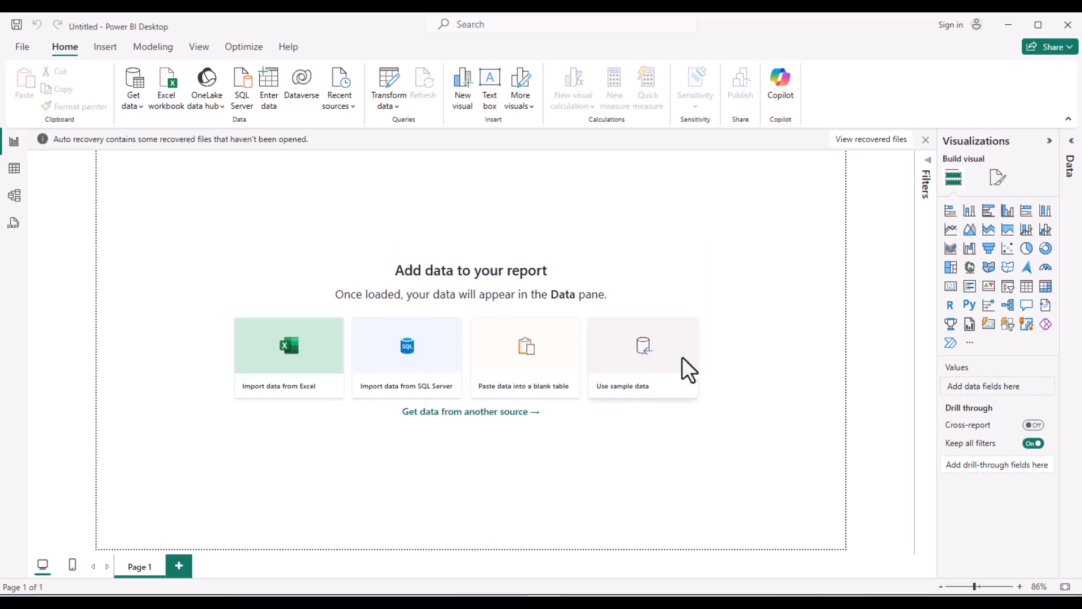
pyautogui.click(927, 141)
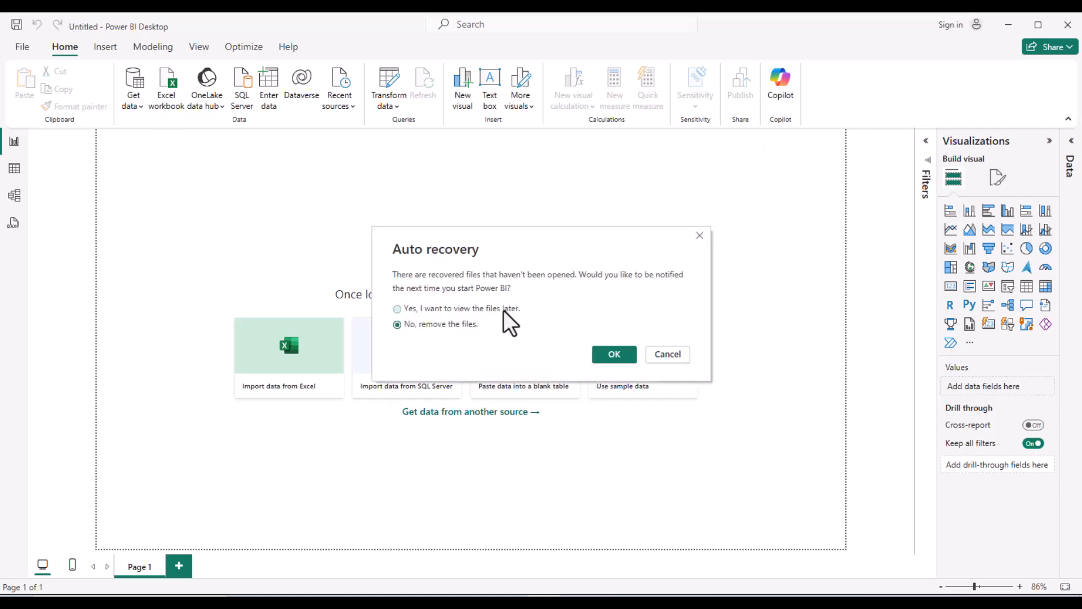
pyautogui.click(618, 360)
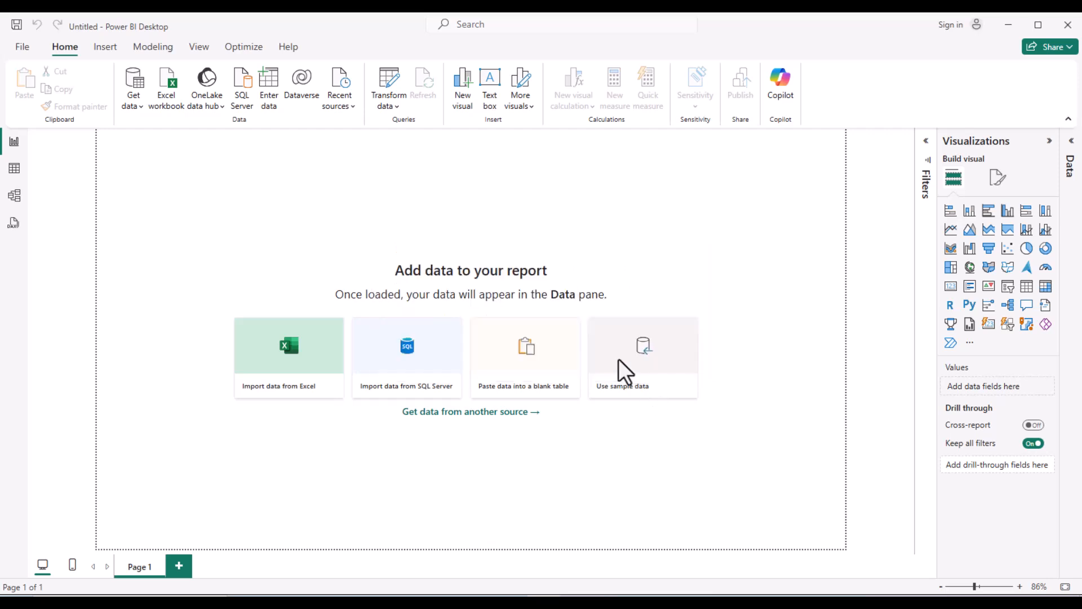
pyautogui.click(138, 104)
pyautogui.click(151, 399)
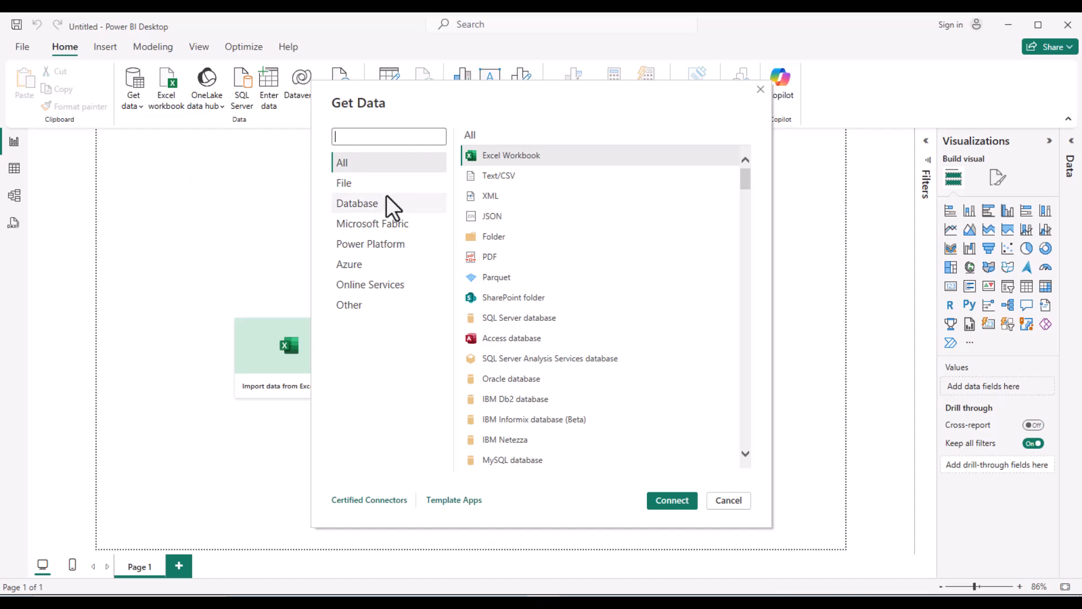
# - Connect Power BI through the ODBC connector to the project_one DSN
pyautogui.write('odbc')
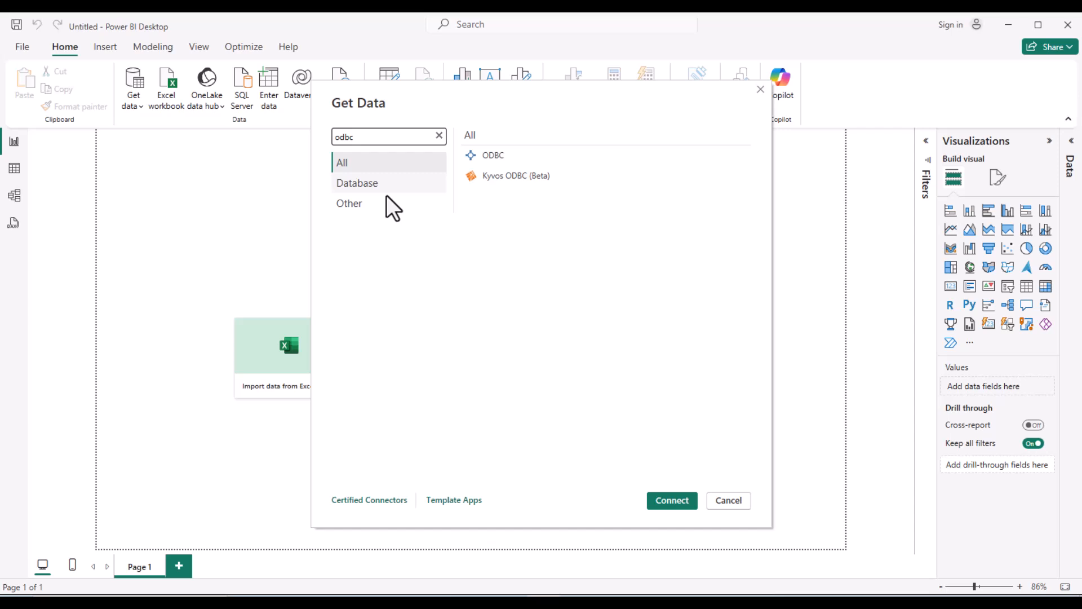
pyautogui.click(484, 157)
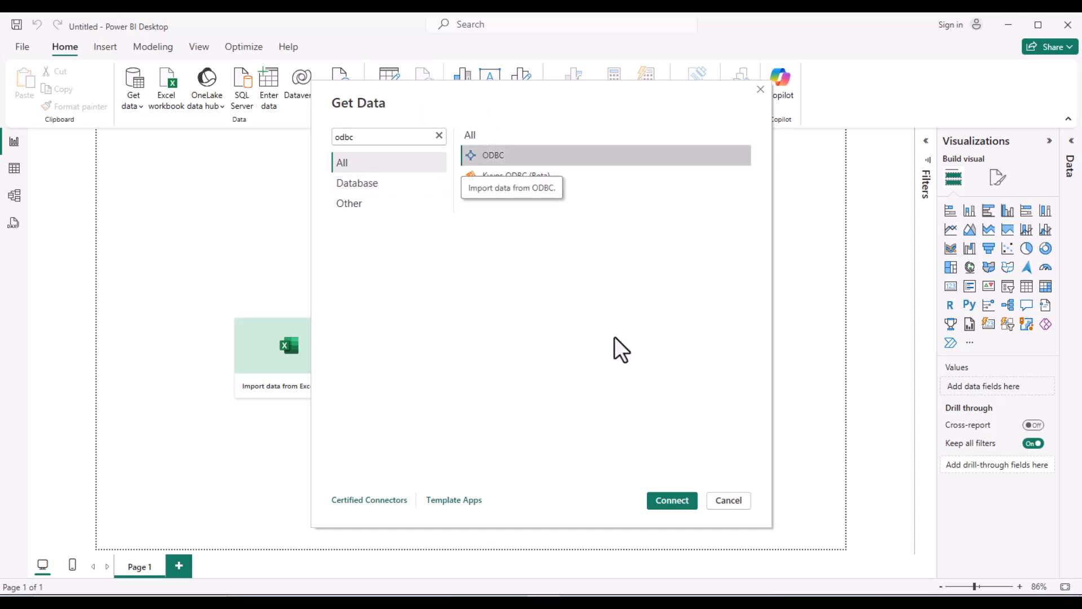
pyautogui.click(665, 500)
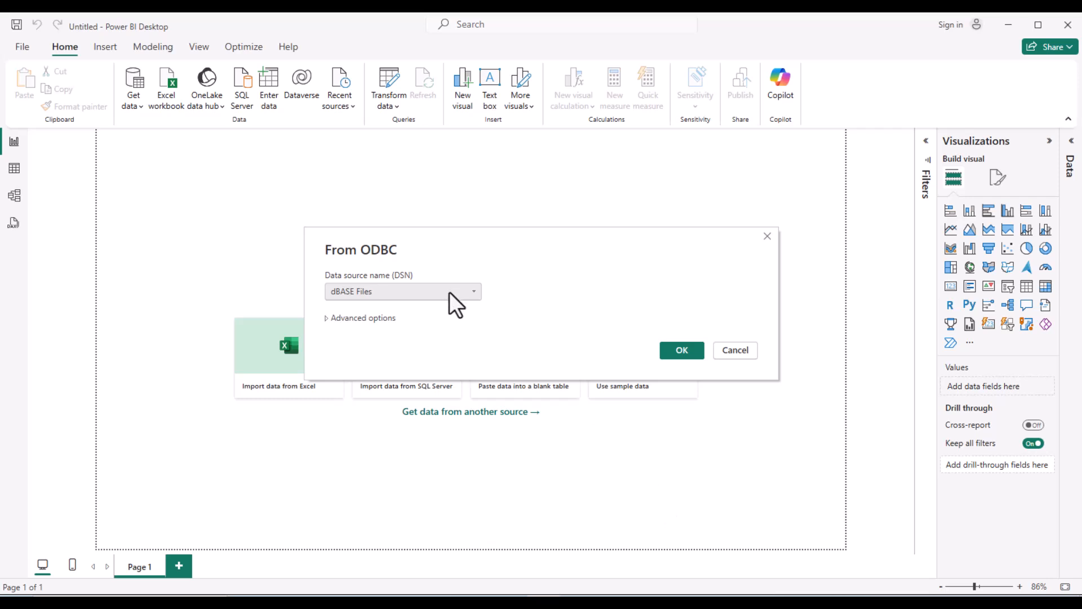
pyautogui.click(470, 293)
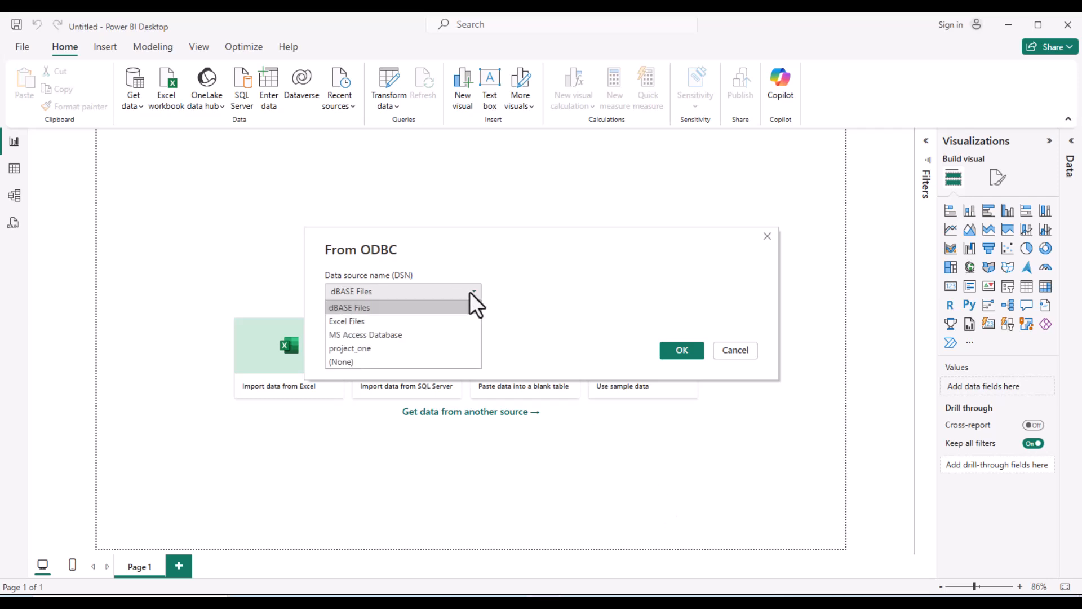
pyautogui.click(390, 350)
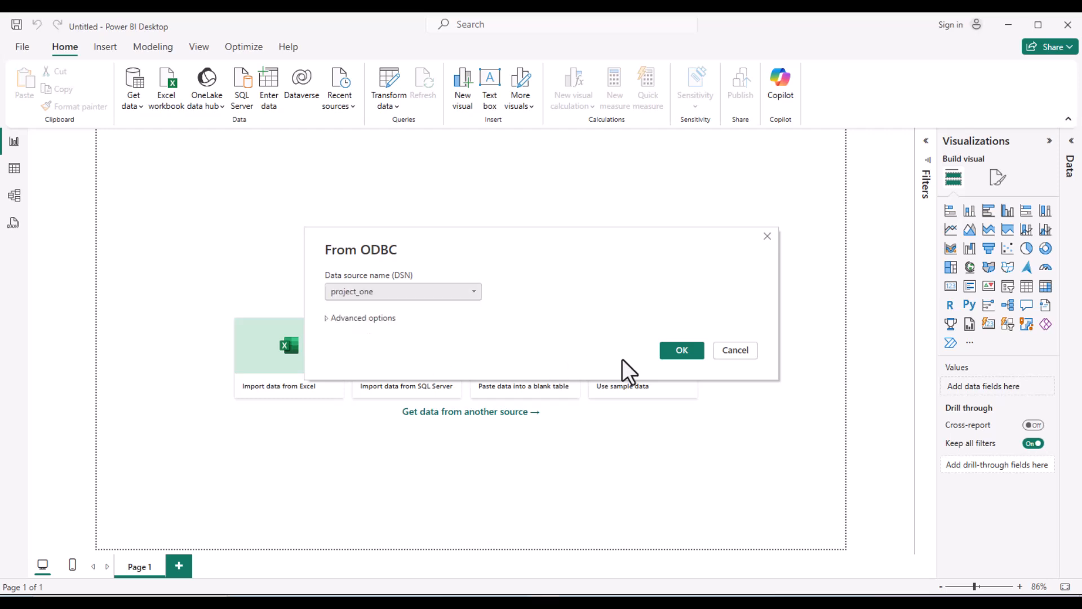
pyautogui.click(683, 350)
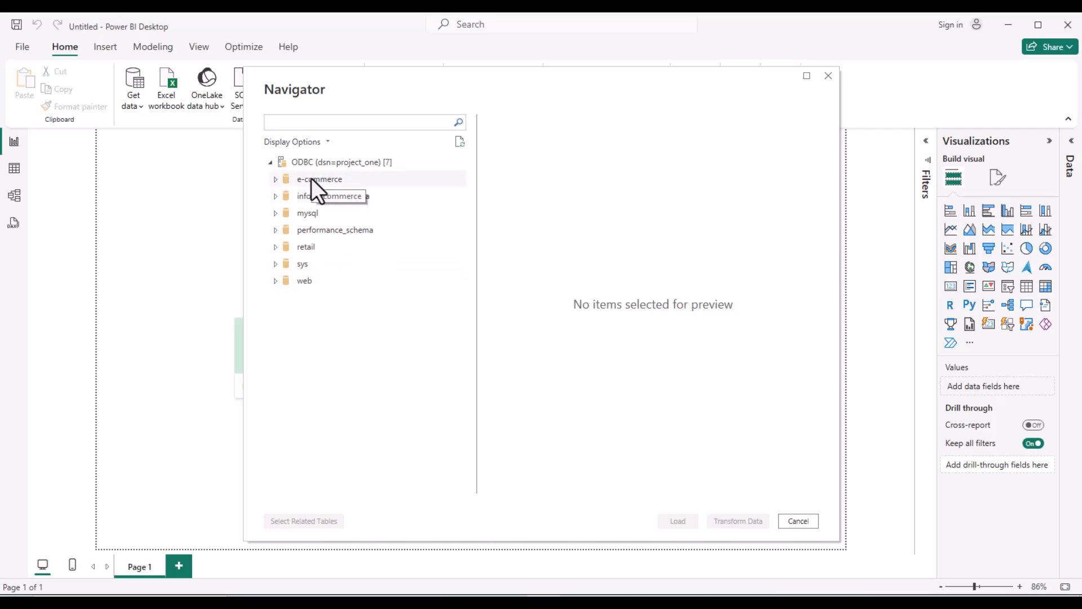
# - Load all seven e-commerce tables, from customersegment through transaction, into the report
pyautogui.click(280, 181)
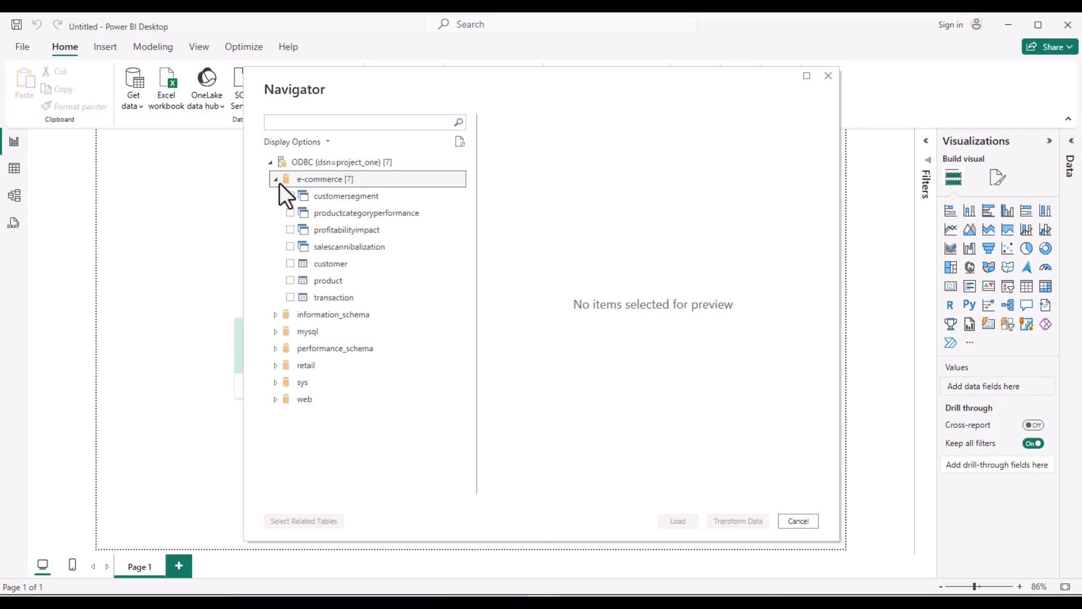
pyautogui.click(291, 196)
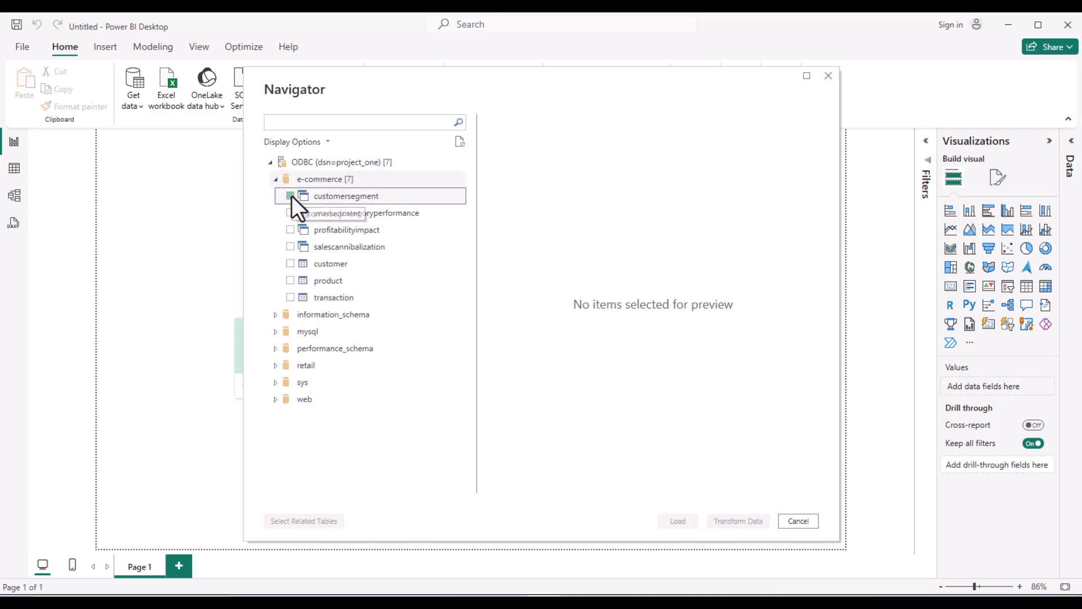
pyautogui.click(290, 213)
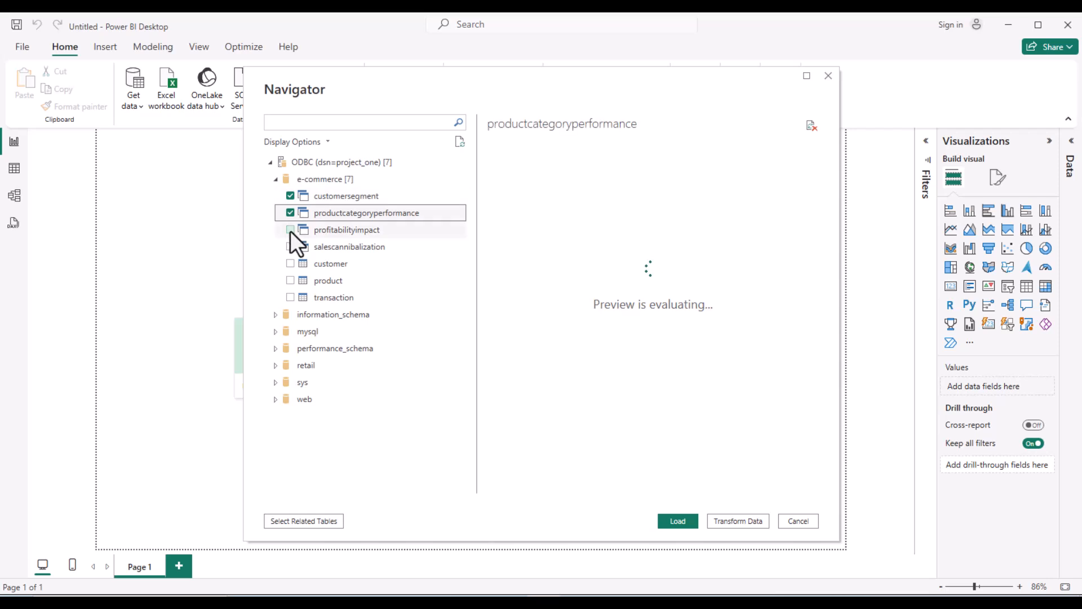
pyautogui.click(290, 230)
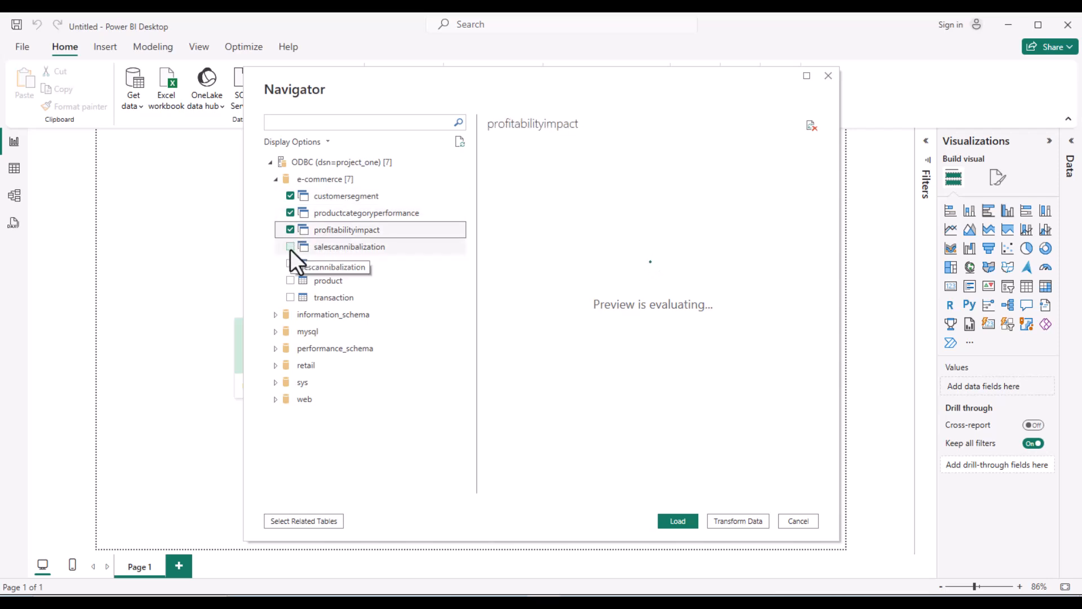
pyautogui.click(290, 247)
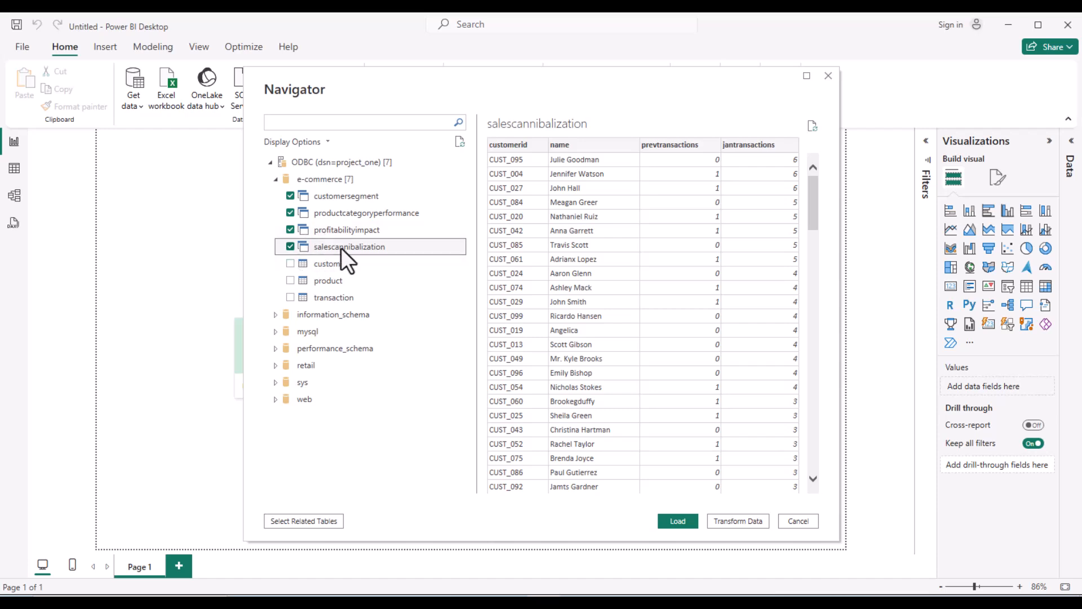
pyautogui.click(290, 264)
pyautogui.click(289, 280)
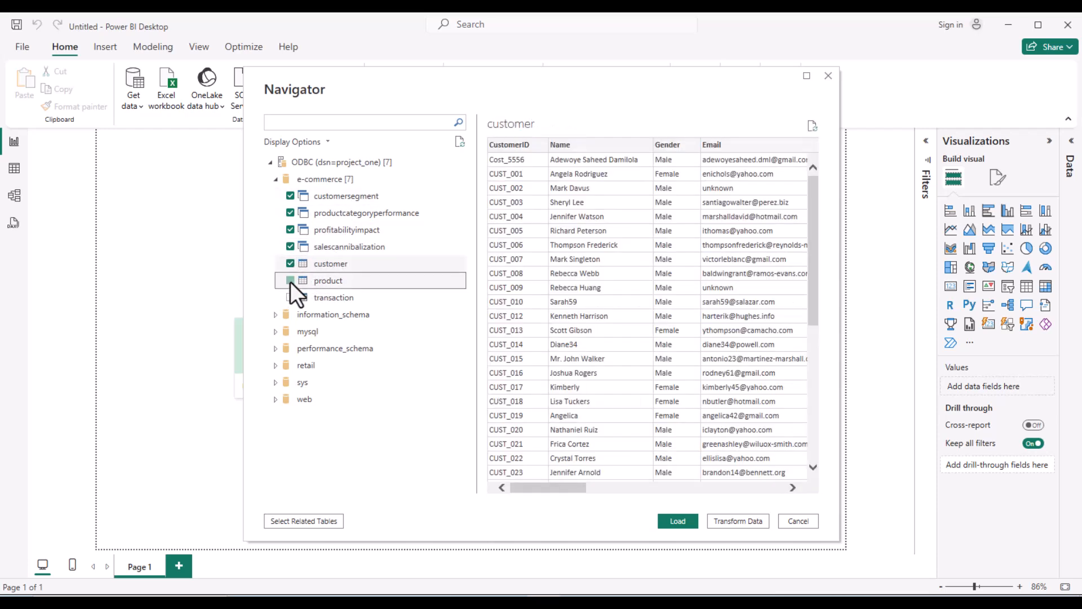
pyautogui.click(289, 297)
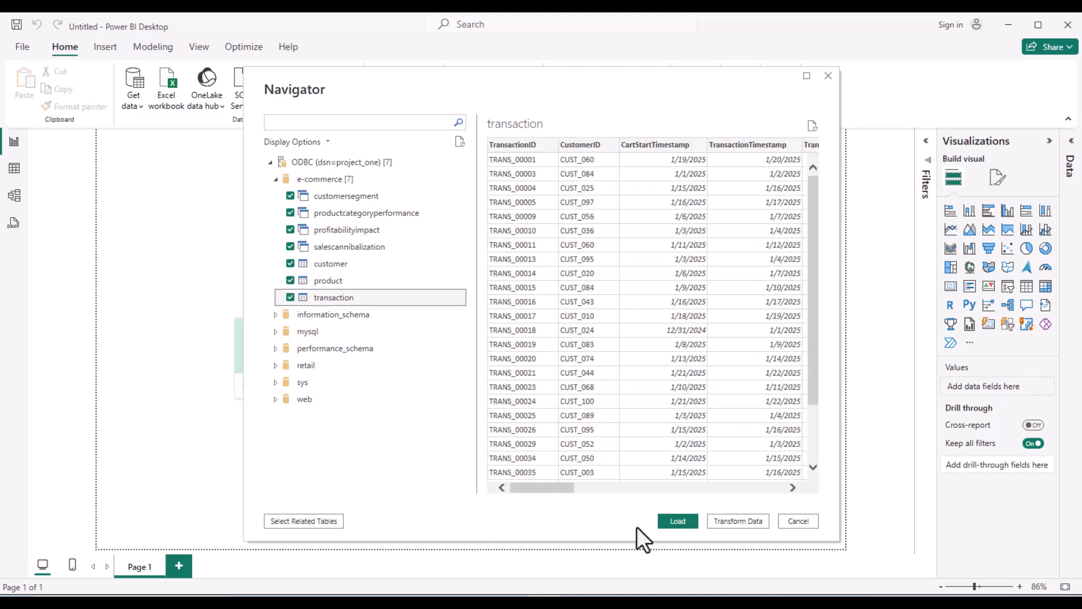
pyautogui.click(677, 521)
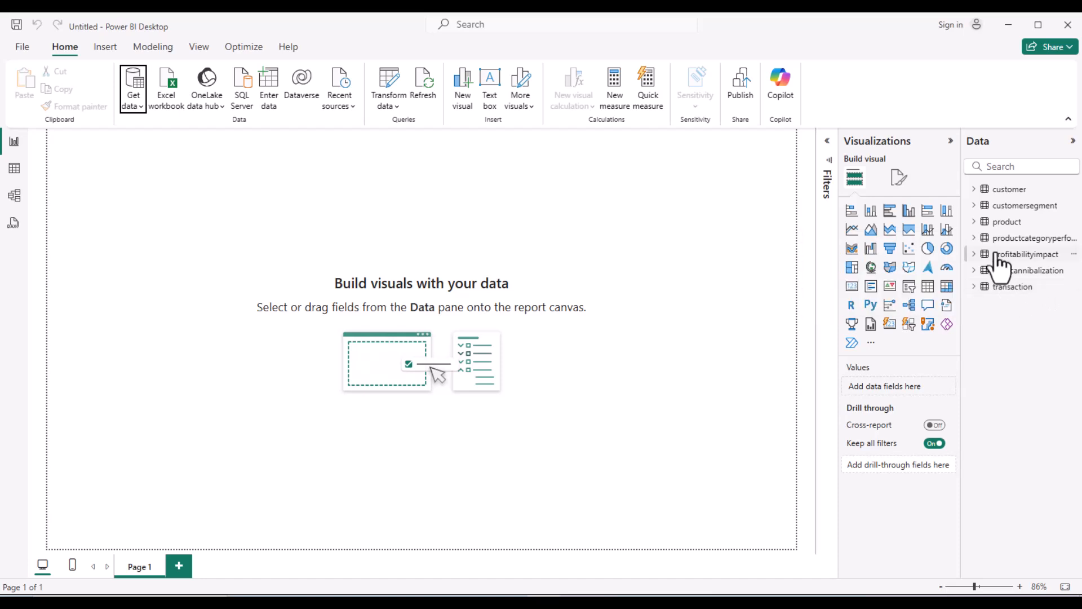
# - Expand the transaction table's fields and place a stacked column chart on Page 1
pyautogui.click(976, 289)
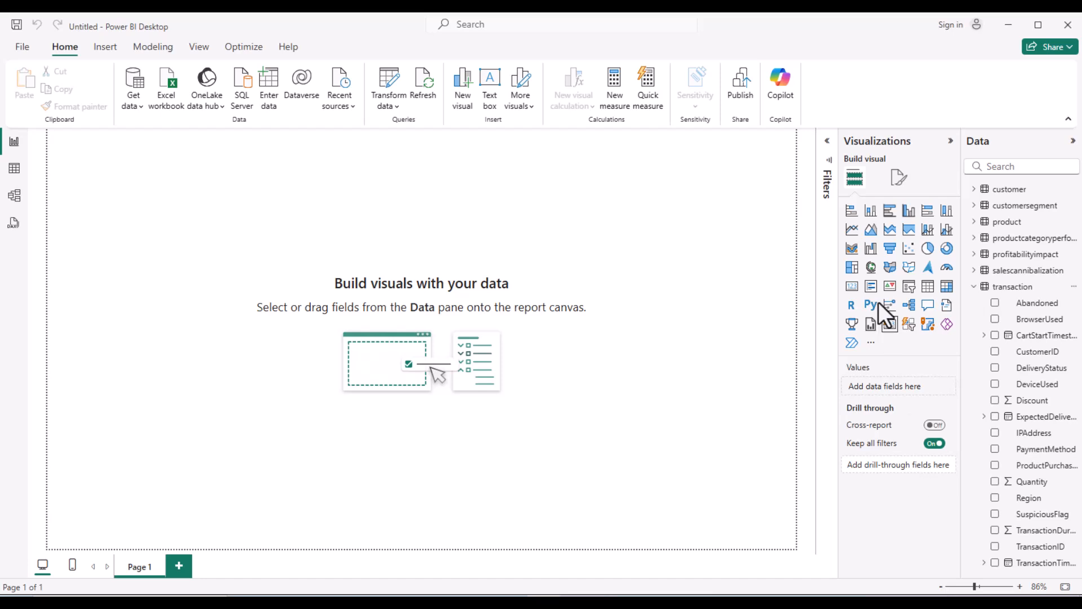
pyautogui.click(870, 219)
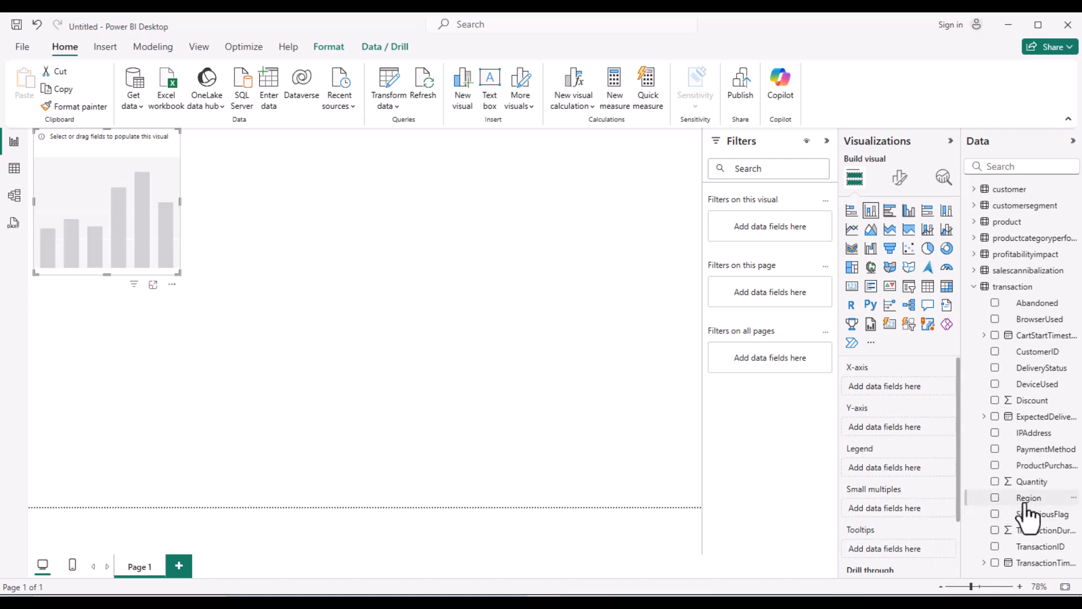
# - Put Region on the X-axis and Count of TransactionID on the Y-axis
pyautogui.moveTo(1024, 504); pyautogui.dragTo(905, 389)
pyautogui.moveTo(1034, 547); pyautogui.dragTo(918, 435)
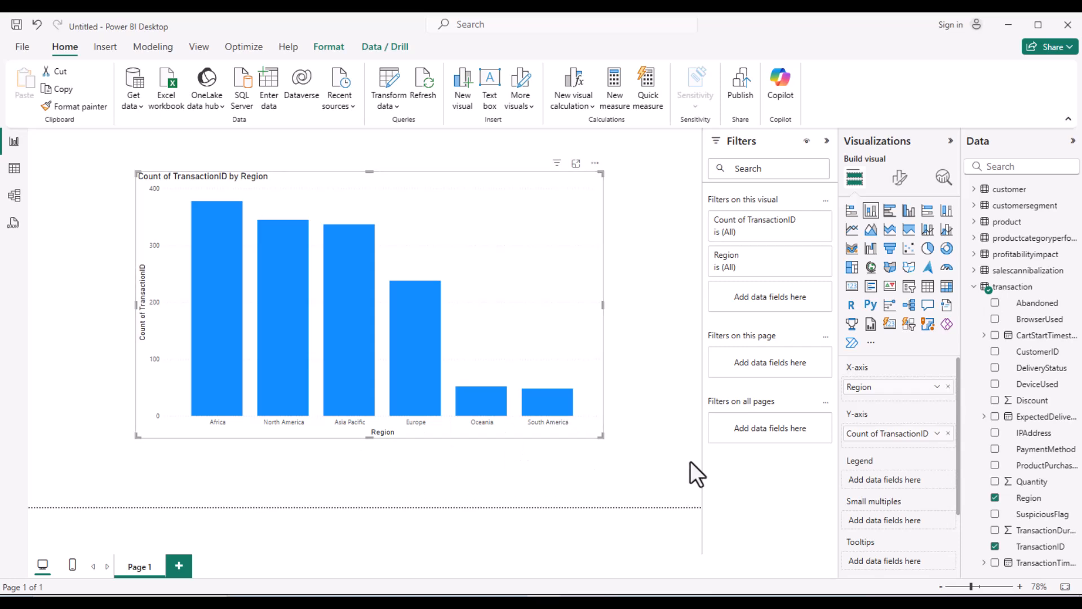
# - Turn on data labels and hide the Y-axis title and values
pyautogui.click(900, 179)
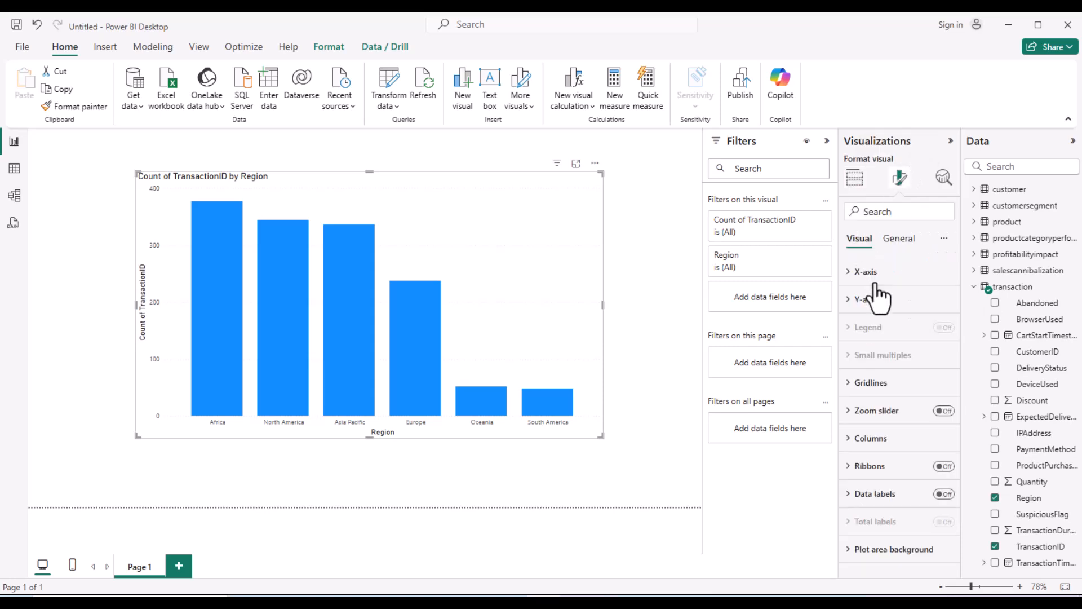
pyautogui.click(863, 305)
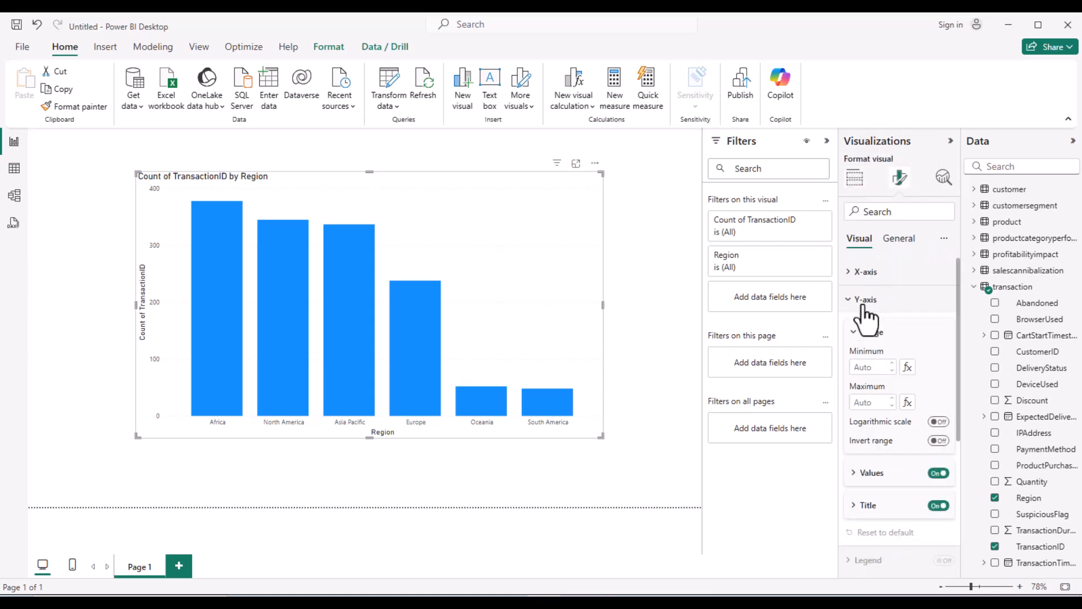
pyautogui.scroll(-4, 905, 448)
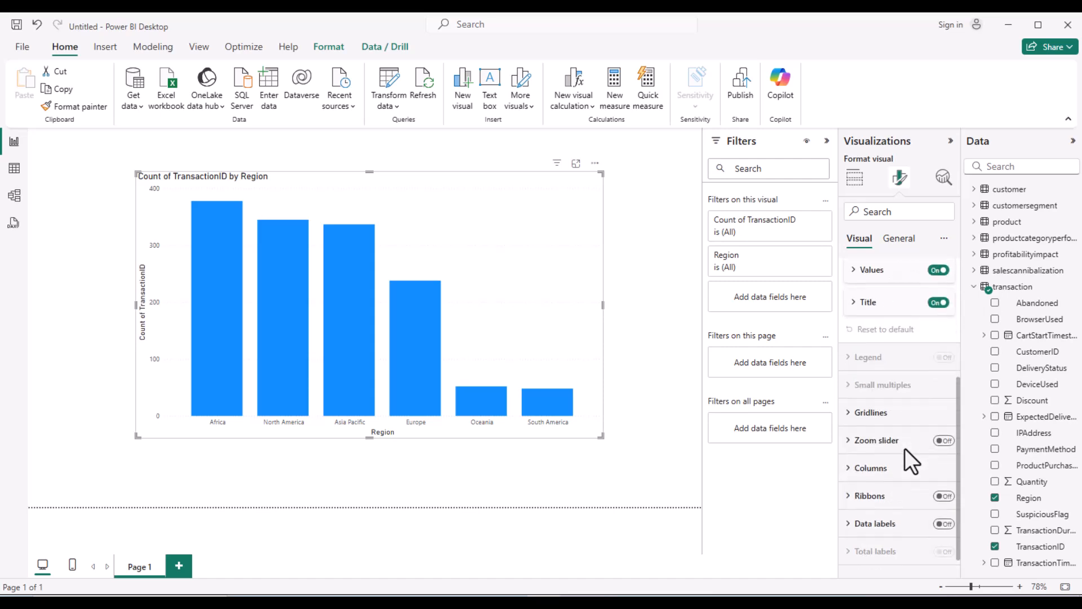
pyautogui.click(945, 529)
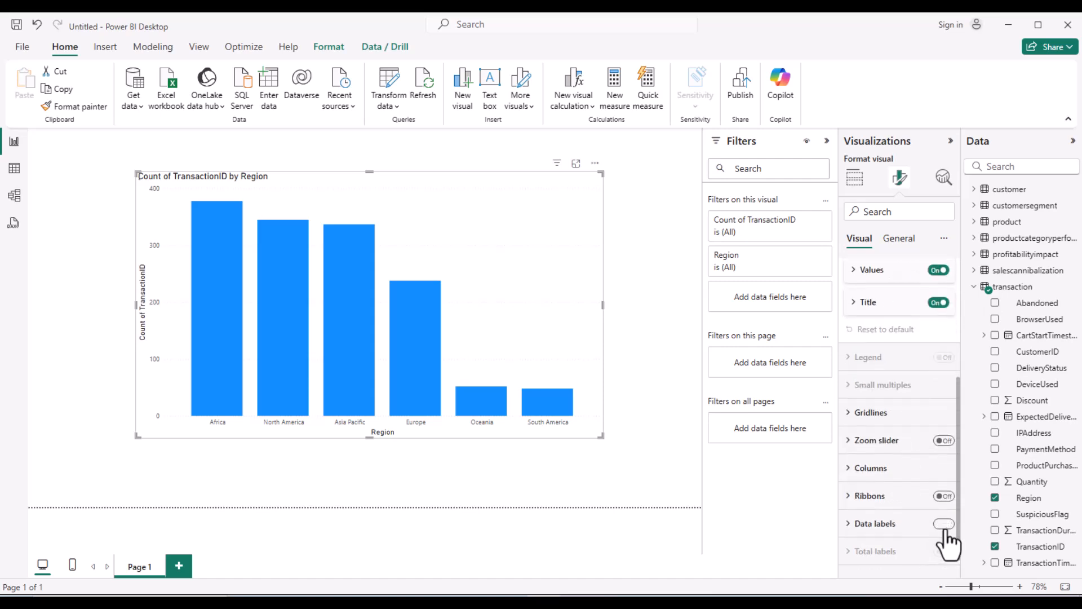
pyautogui.click(939, 302)
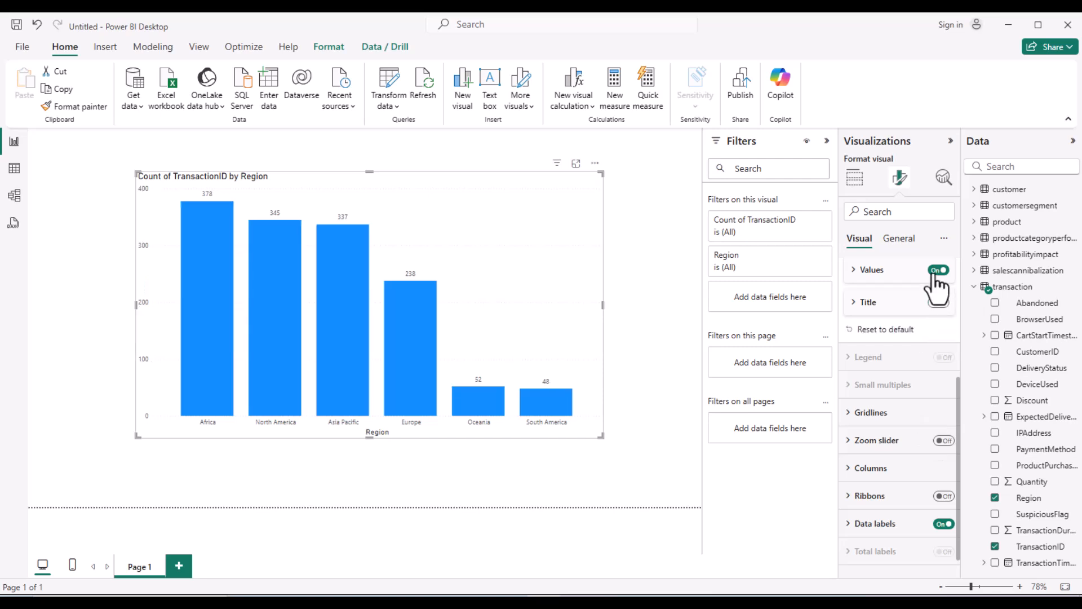
pyautogui.click(938, 270)
# - Remove the X-axis Region title and deselect the chart to review counts, Africa 378 to South America 48
pyautogui.scroll(3, 913, 372)
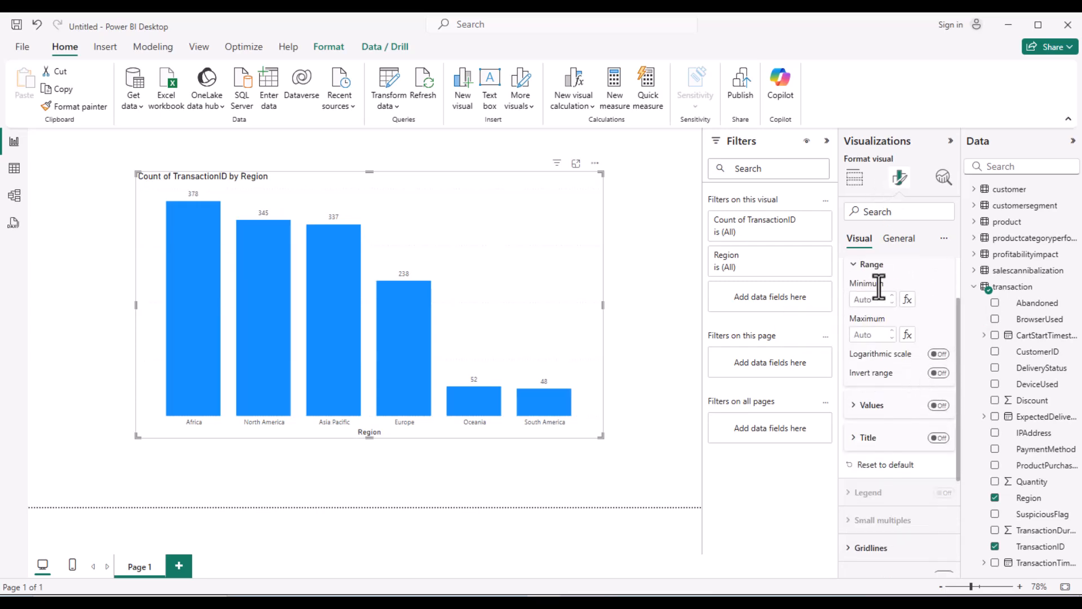
pyautogui.scroll(3, 879, 271)
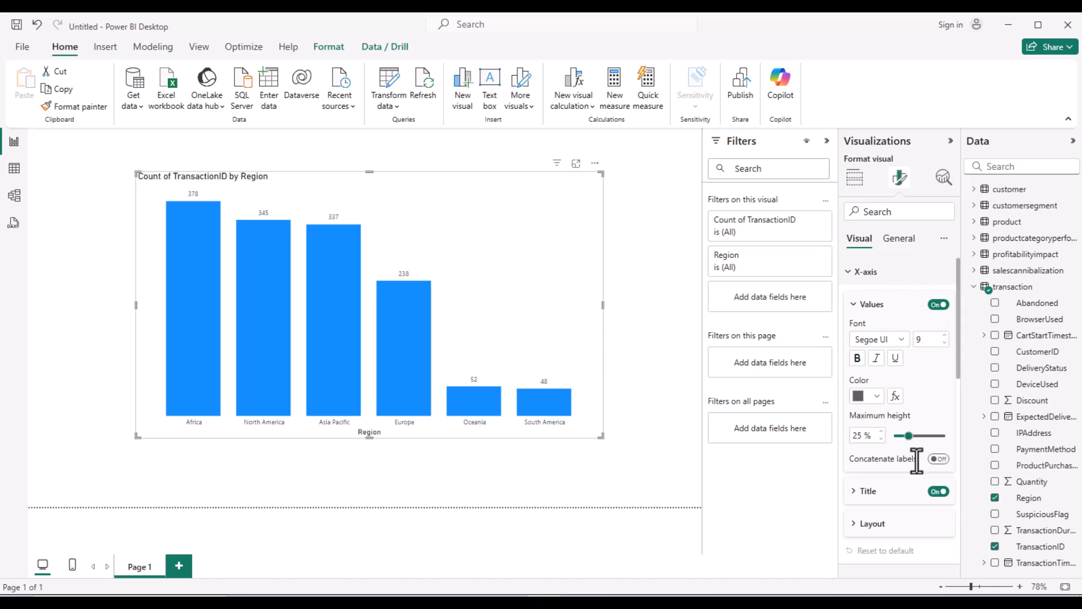
pyautogui.click(937, 491)
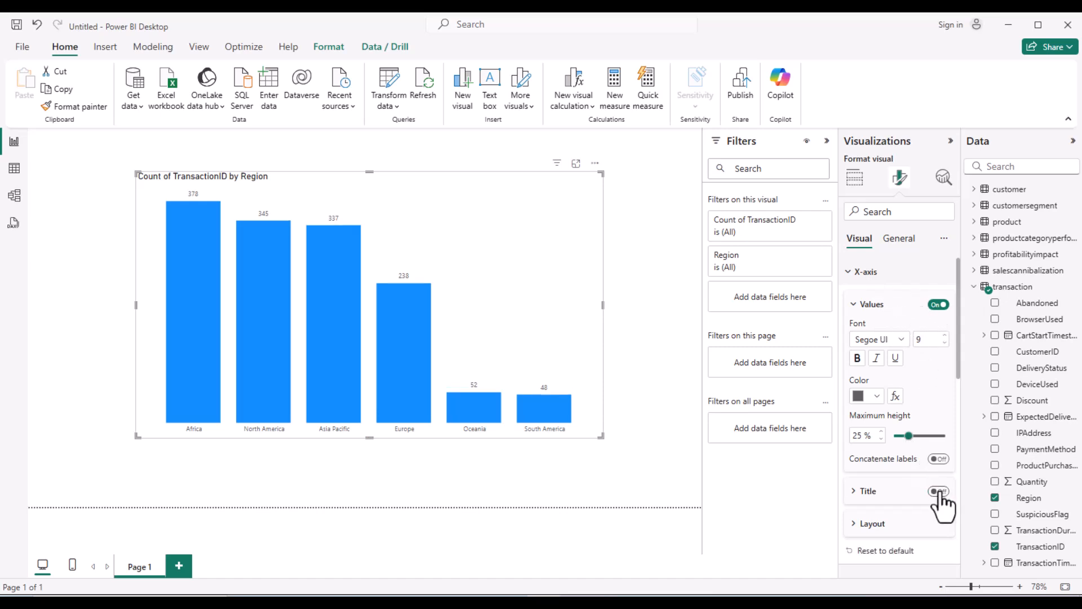
pyautogui.click(631, 326)
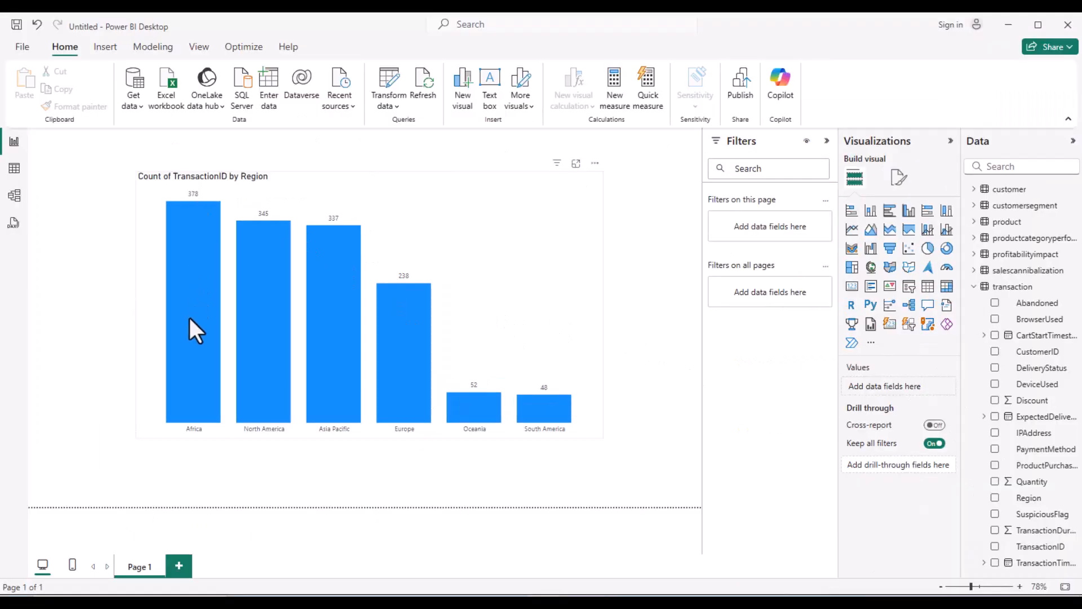
pyautogui.moveTo(189, 319)
pyautogui.moveTo(544, 407)
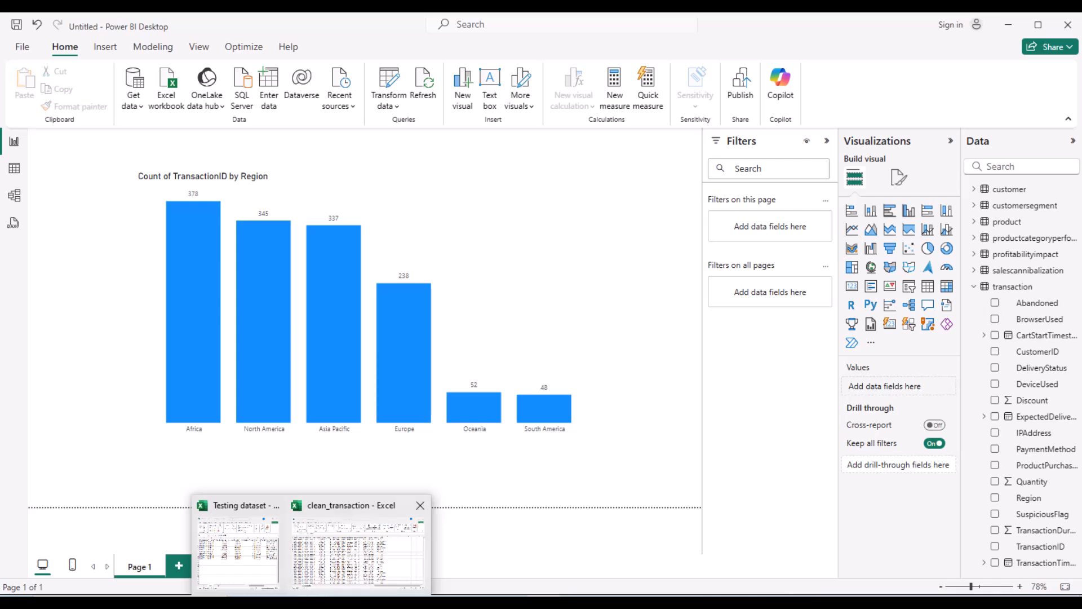
# - Minimize the data folder window and bring the Testing dataset Excel workbook to the front
pyautogui.moveTo(444, 602)
pyautogui.click(467, 550)
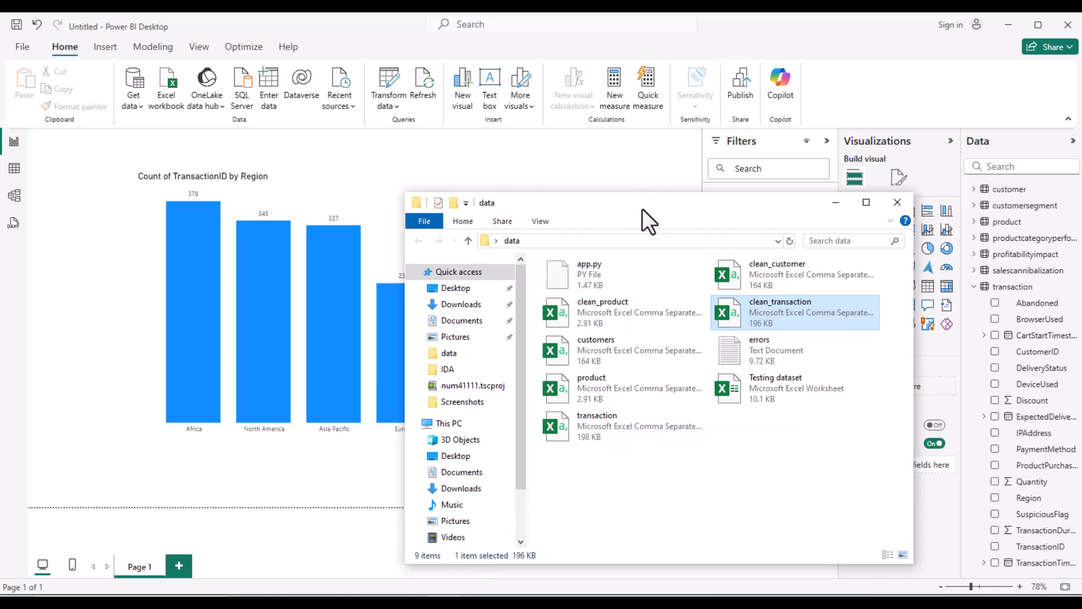
pyautogui.click(833, 202)
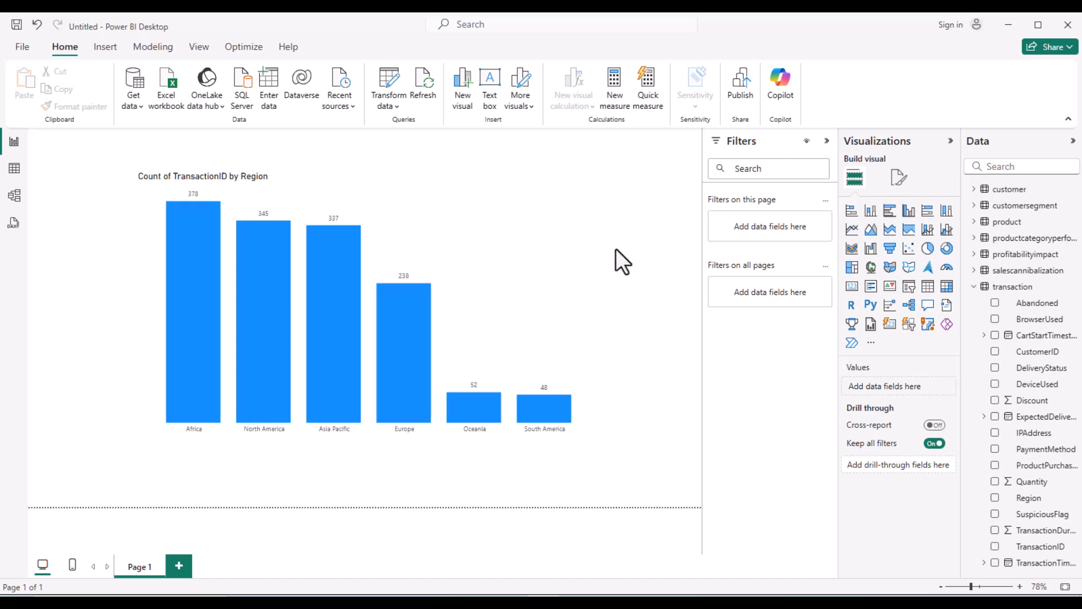
pyautogui.moveTo(476, 398)
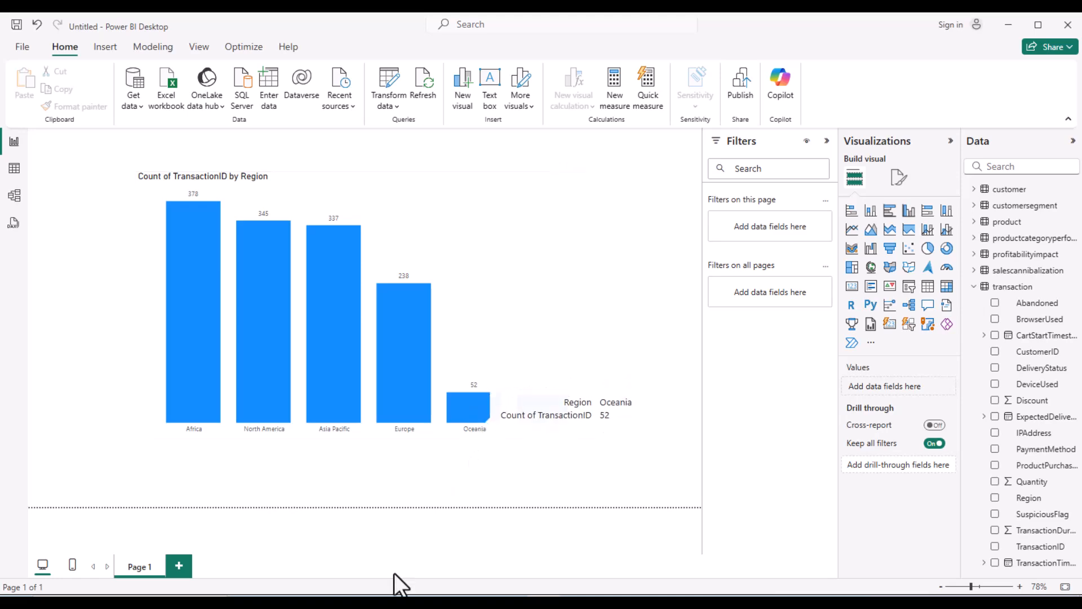
pyautogui.moveTo(266, 564)
pyautogui.click(264, 564)
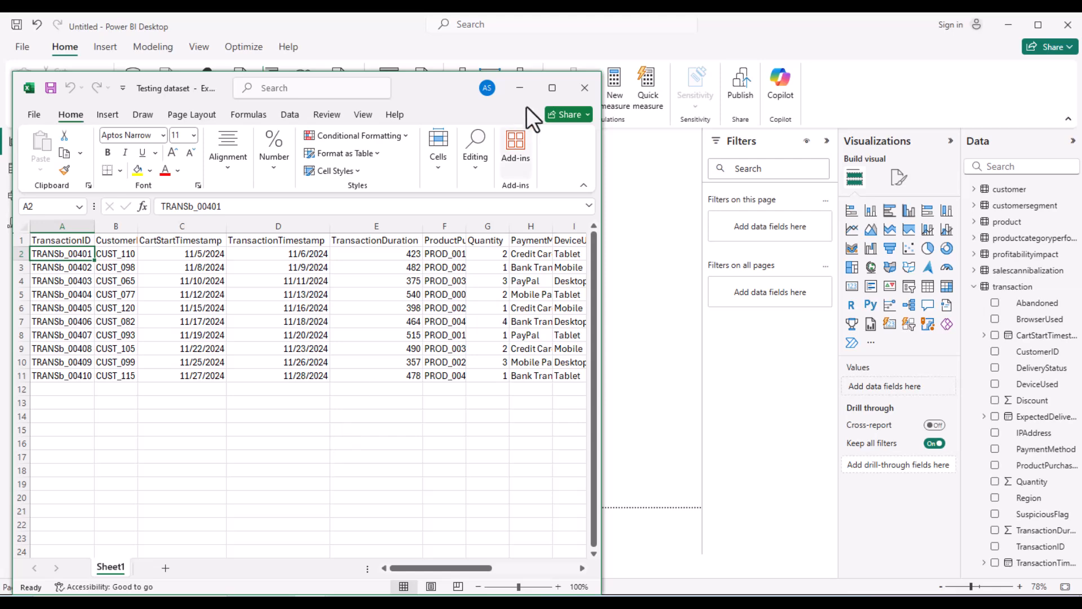
# - Copy the ten Oceania transaction rows A2:Q11 from the maximized Testing dataset workbook
pyautogui.click(552, 87)
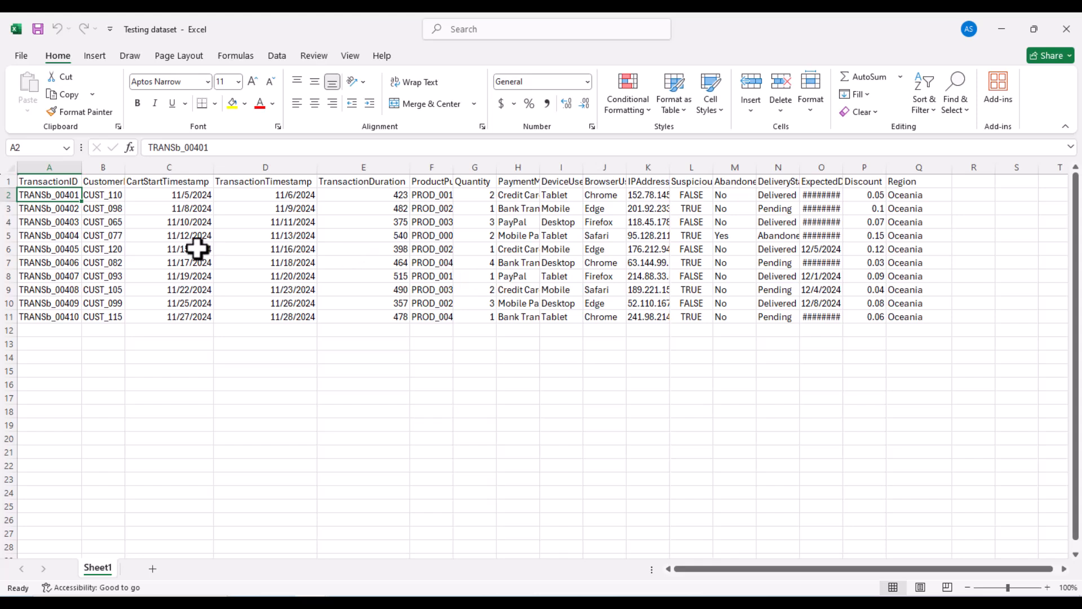
pyautogui.moveTo(48, 196); pyautogui.dragTo(904, 321)
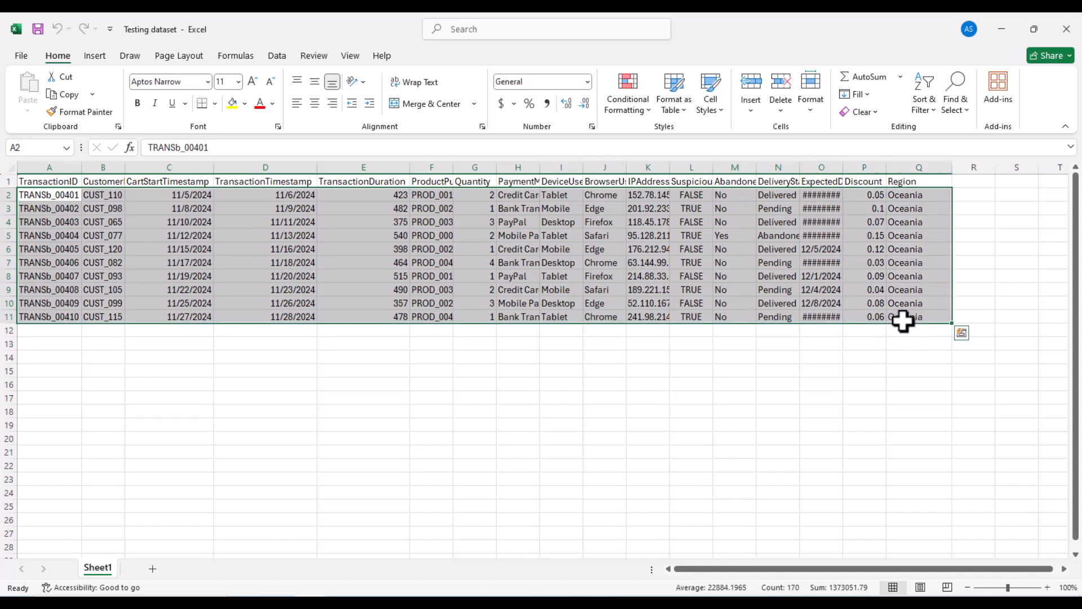
pyautogui.hotkey('ctrl', 'c')
# - Paste the Oceania rows into clean_transaction at A1398, filling rows 1398–1407
pyautogui.moveTo(311, 603)
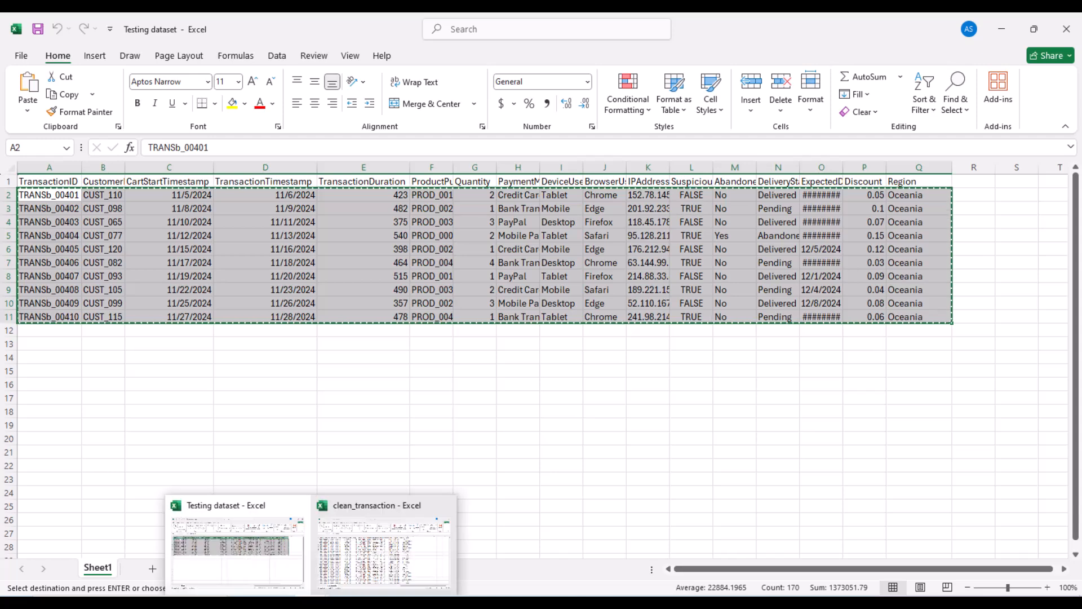
pyautogui.click(387, 546)
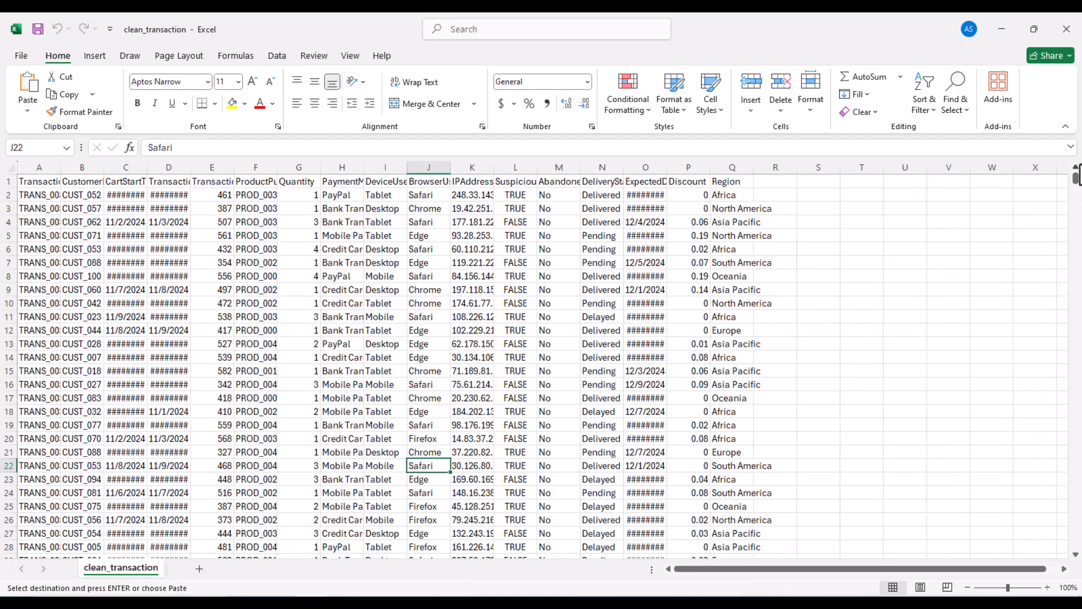
pyautogui.moveTo(1075, 175); pyautogui.dragTo(1071, 571)
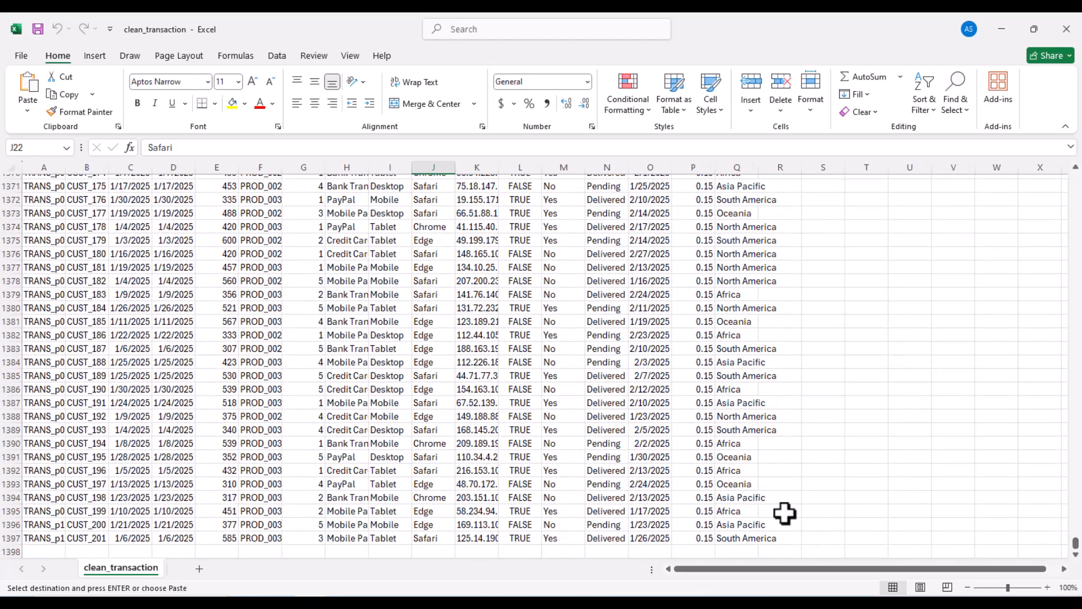
pyautogui.scroll(-4, 654, 419)
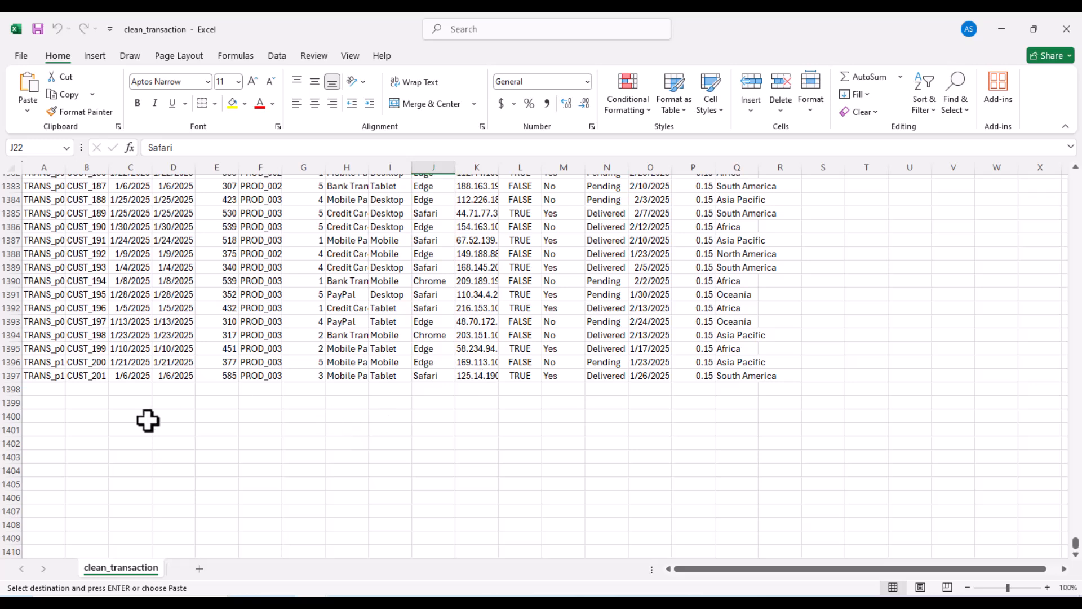
pyautogui.moveTo(55, 389); pyautogui.dragTo(773, 487)
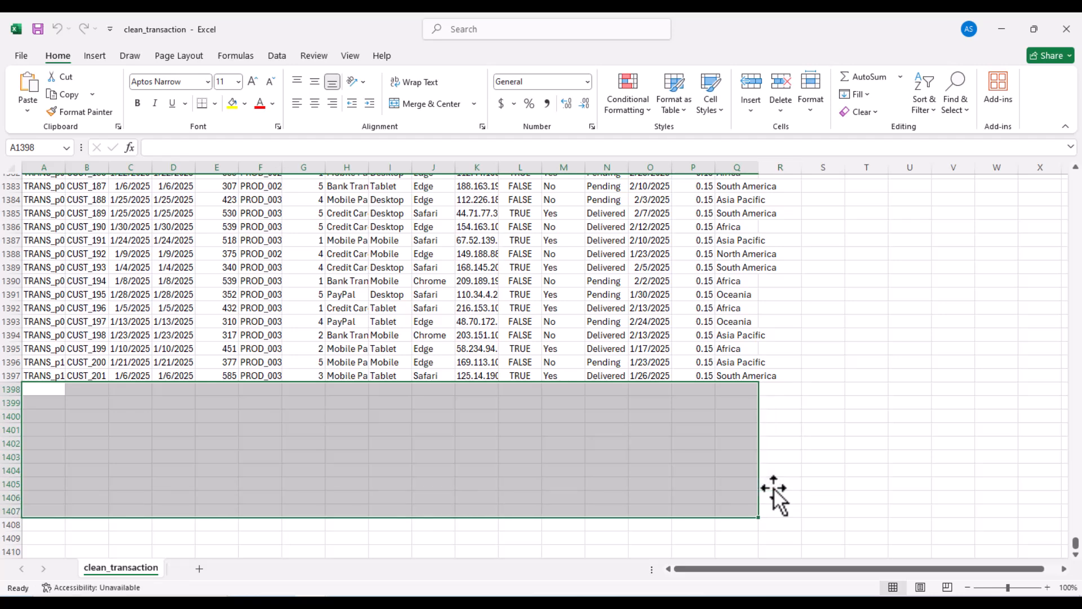
pyautogui.hotkey('ctrl', 'v')
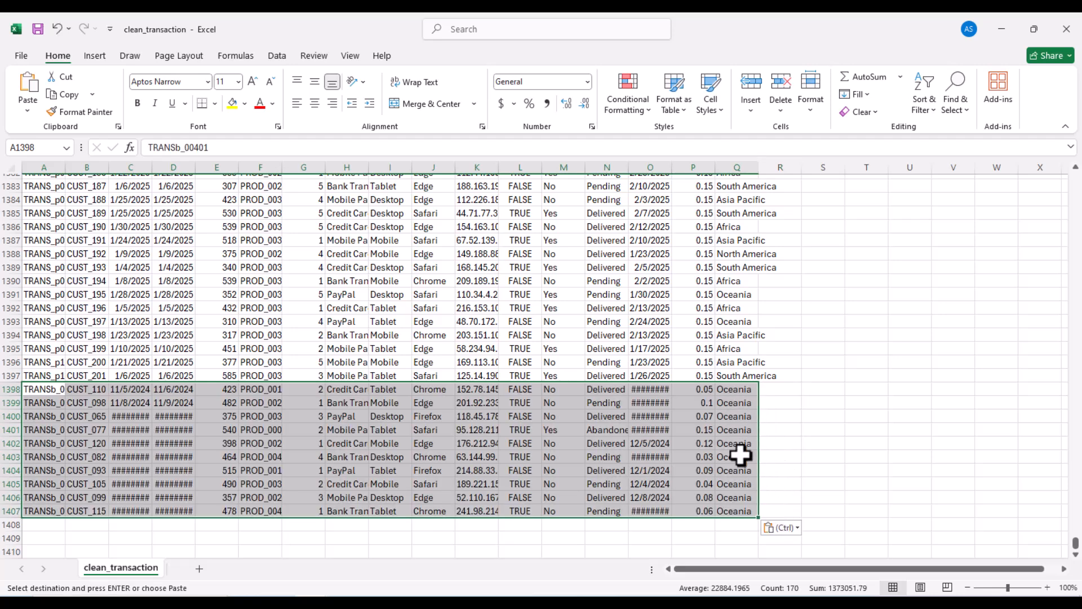
pyautogui.click(287, 309)
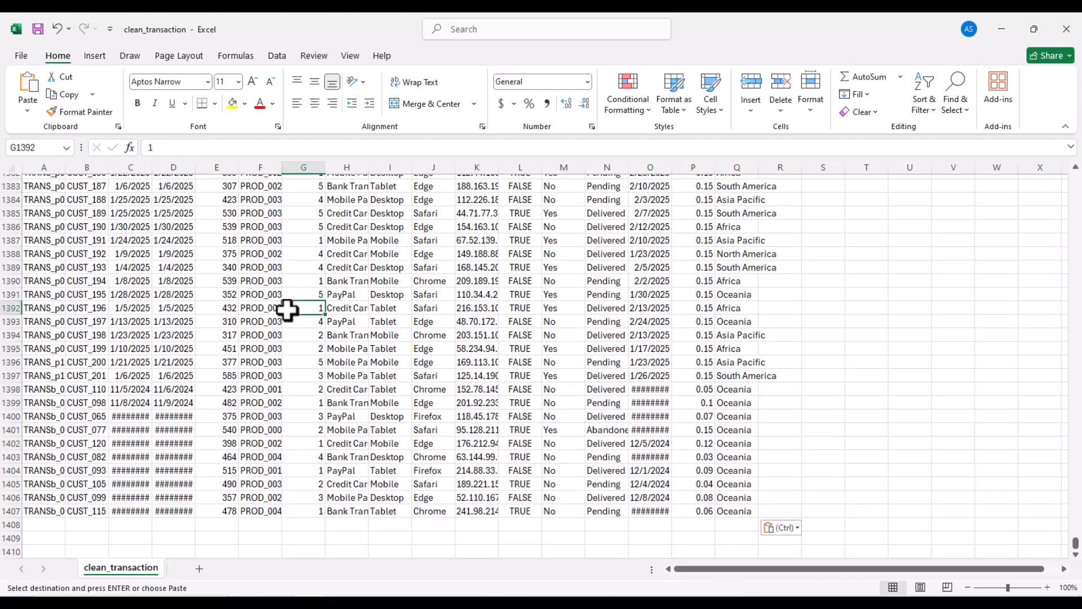
# - Give columns C and D the custom date format yyyy-mm-dd
pyautogui.click(137, 163)
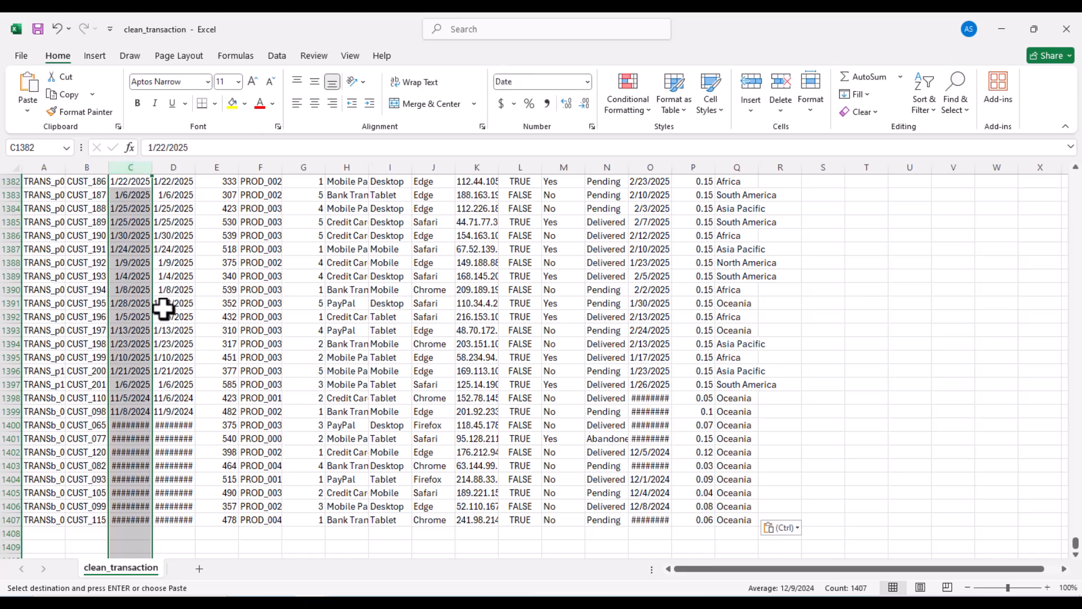
pyautogui.moveTo(145, 167); pyautogui.dragTo(176, 165)
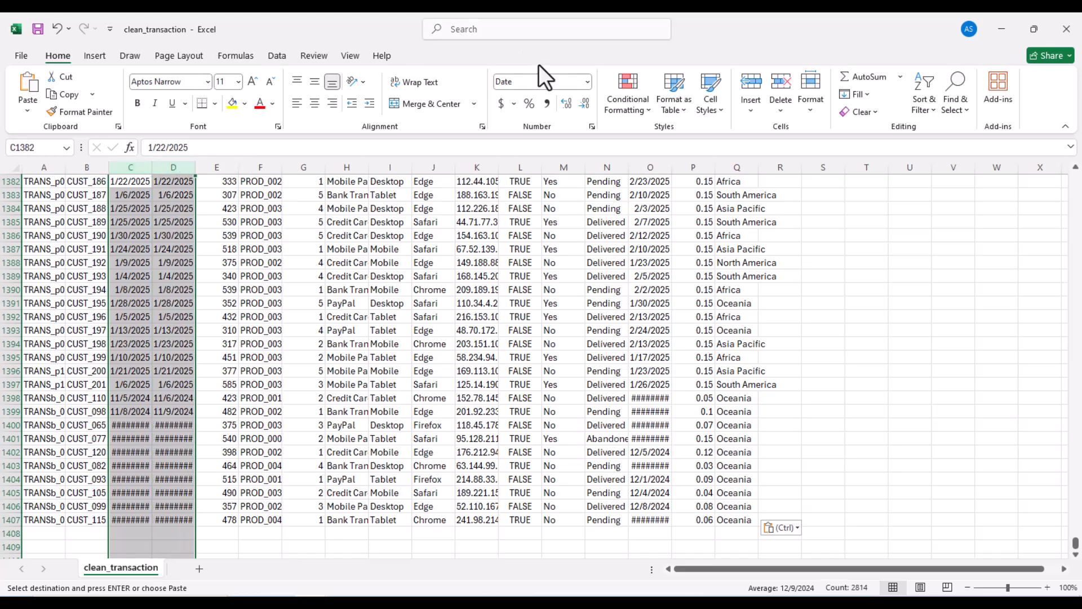
pyautogui.click(588, 82)
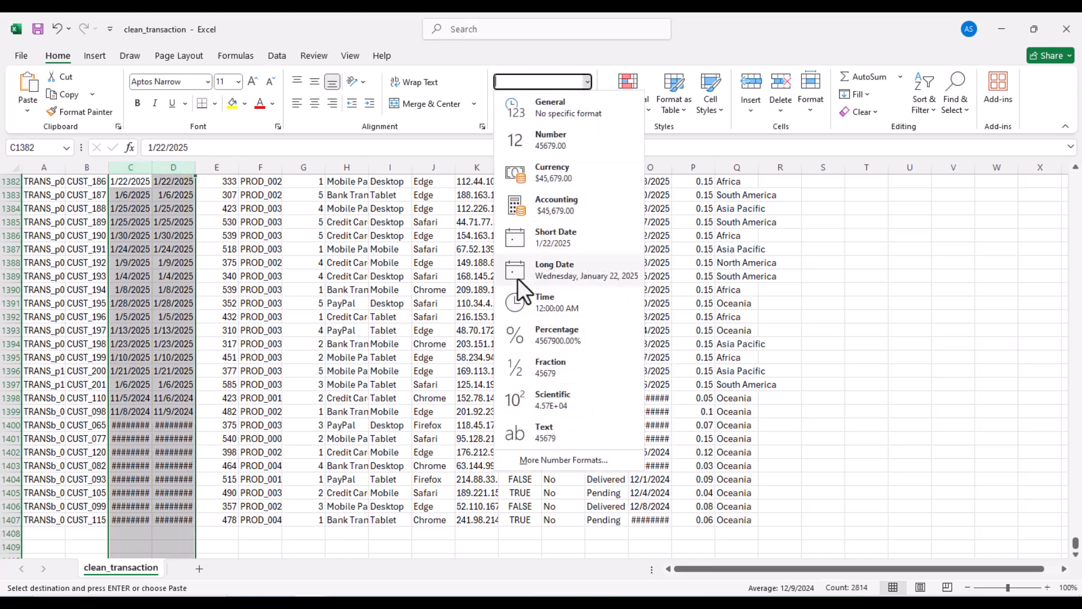
pyautogui.click(533, 460)
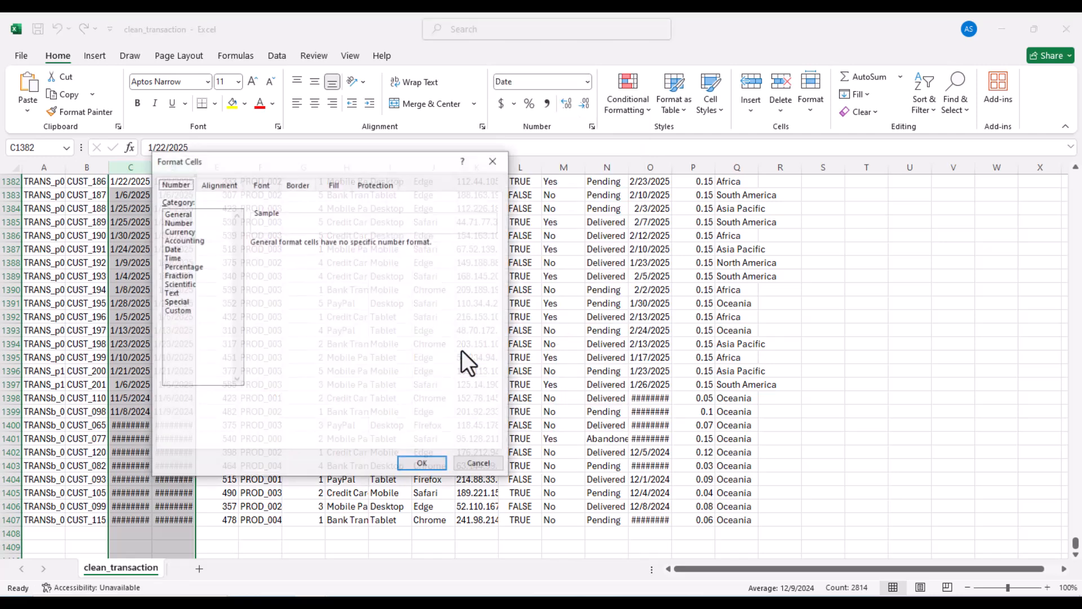
pyautogui.click(181, 311)
pyautogui.click(272, 321)
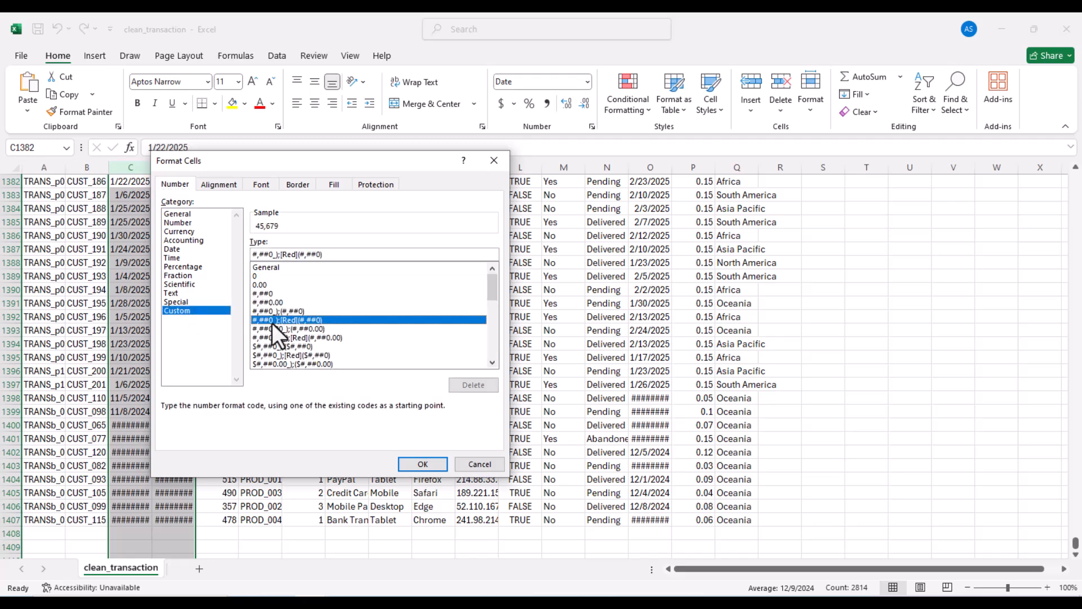
pyautogui.doubleClick(341, 253)
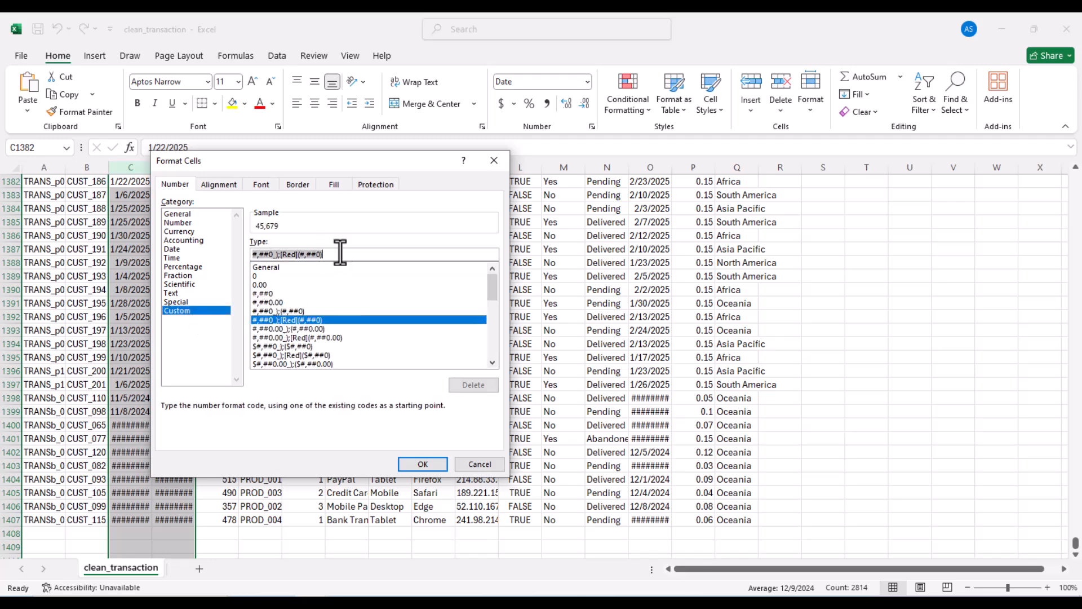
pyautogui.write('yyyy')
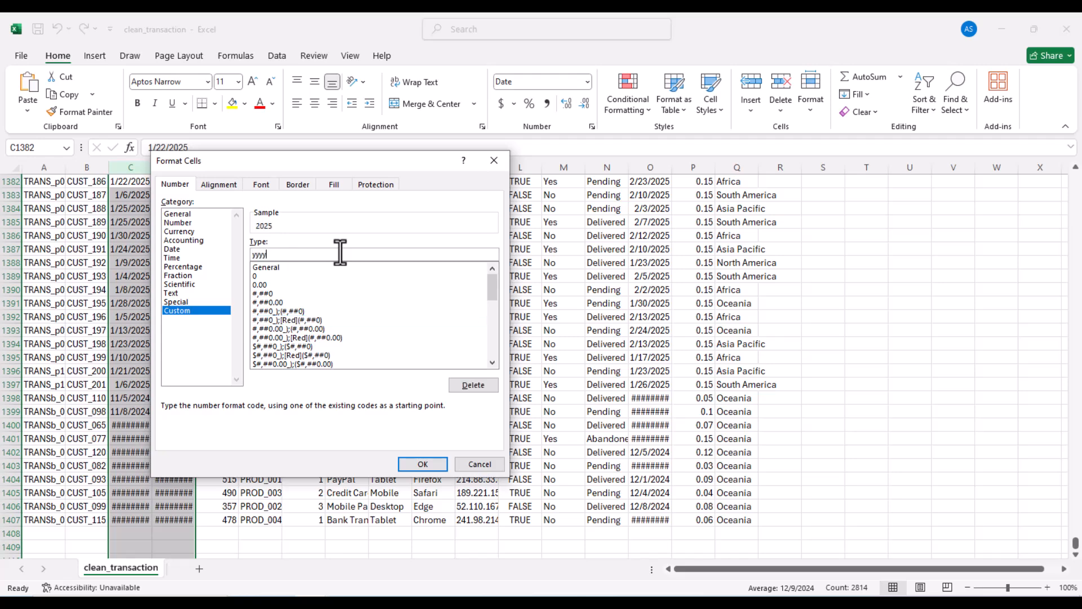
pyautogui.write('-mm-dd')
pyautogui.doubleClick(340, 253)
pyautogui.click(421, 463)
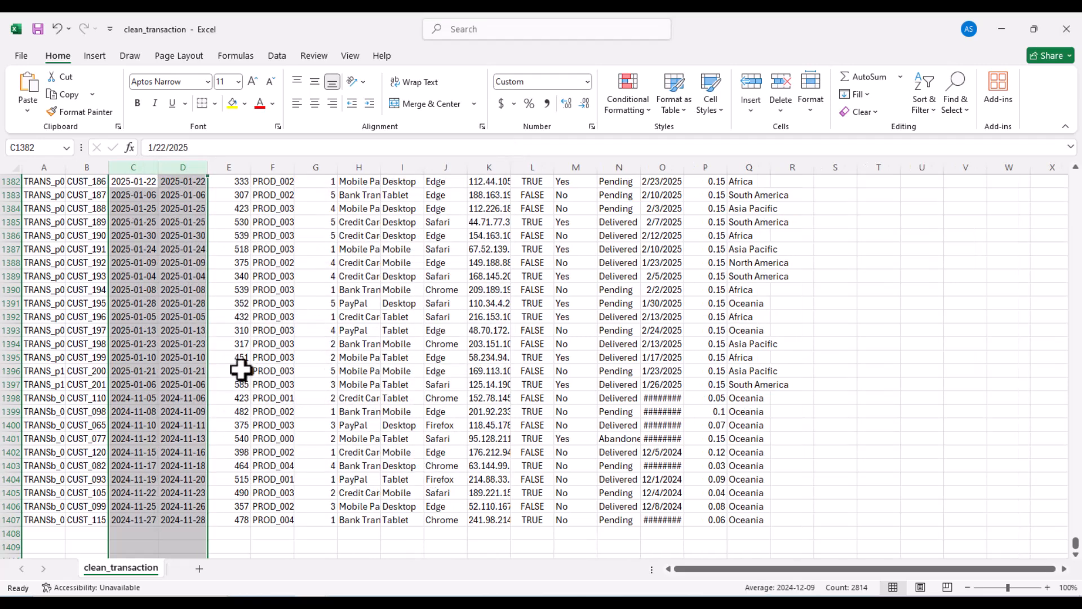
# - Apply the custom yyyy-mm-dd format to column O, then close clean_transaction
pyautogui.click(674, 163)
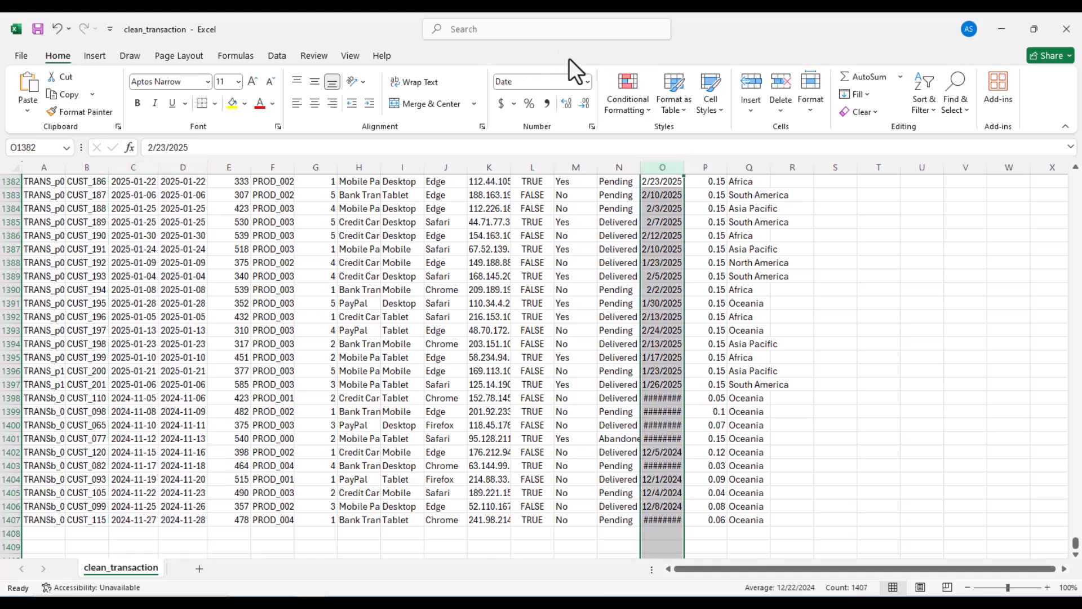
pyautogui.click(589, 82)
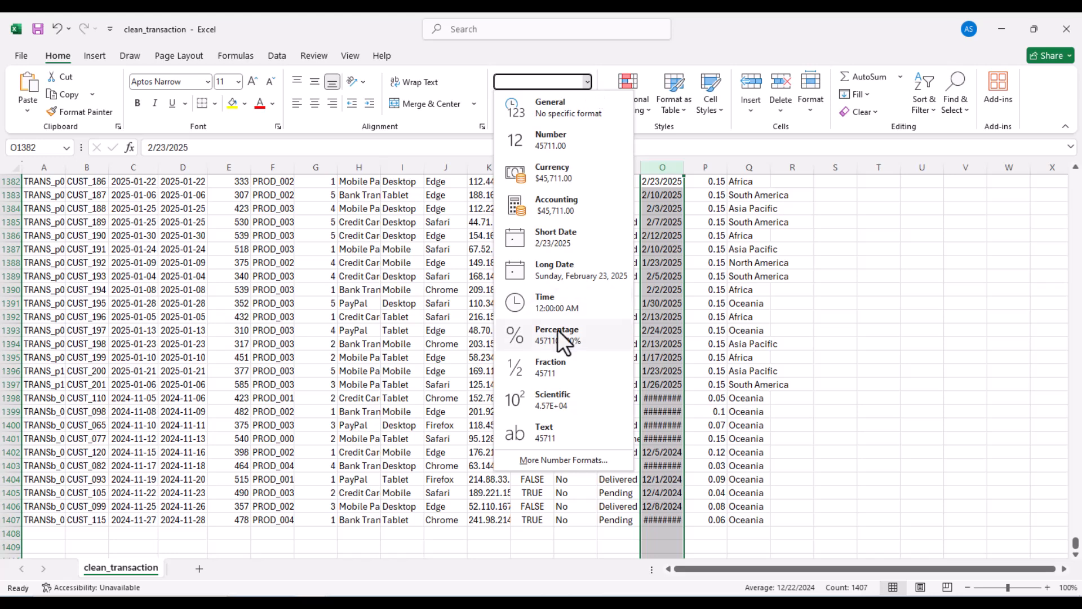
pyautogui.click(527, 461)
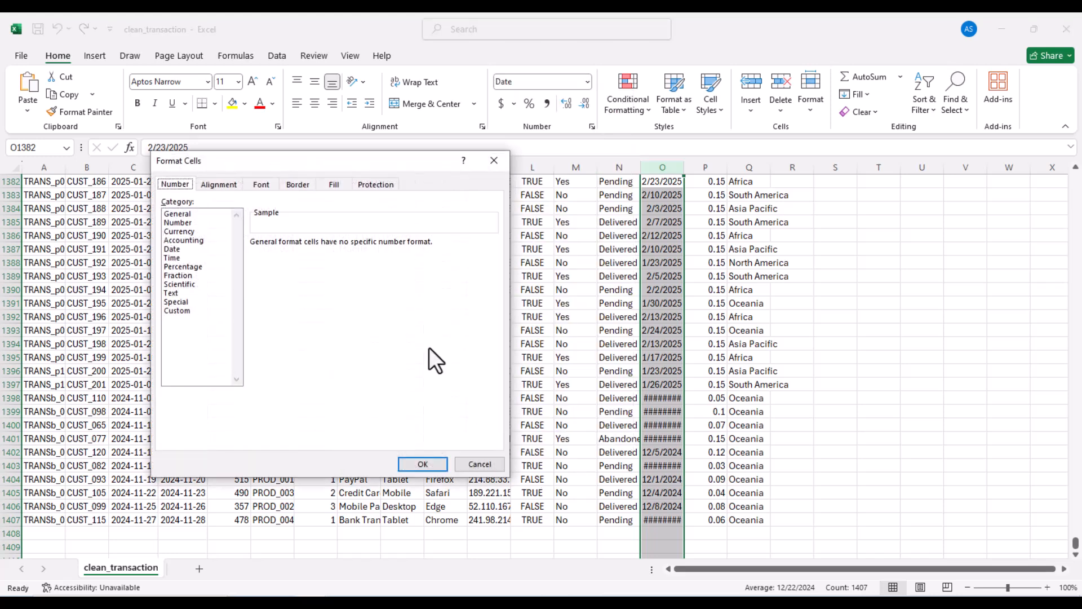
pyautogui.click(182, 309)
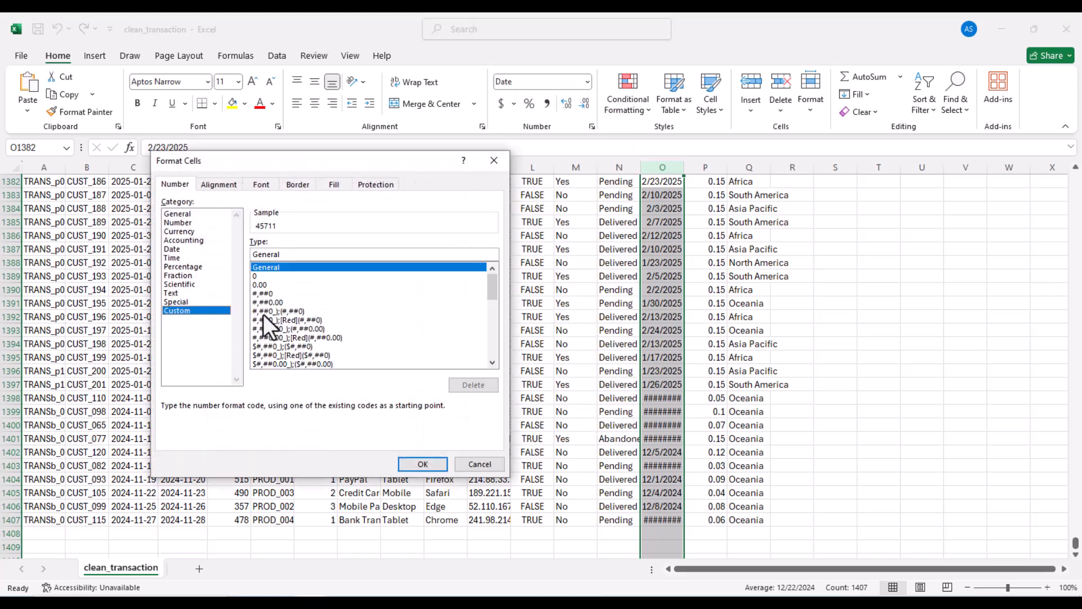
pyautogui.click(296, 320)
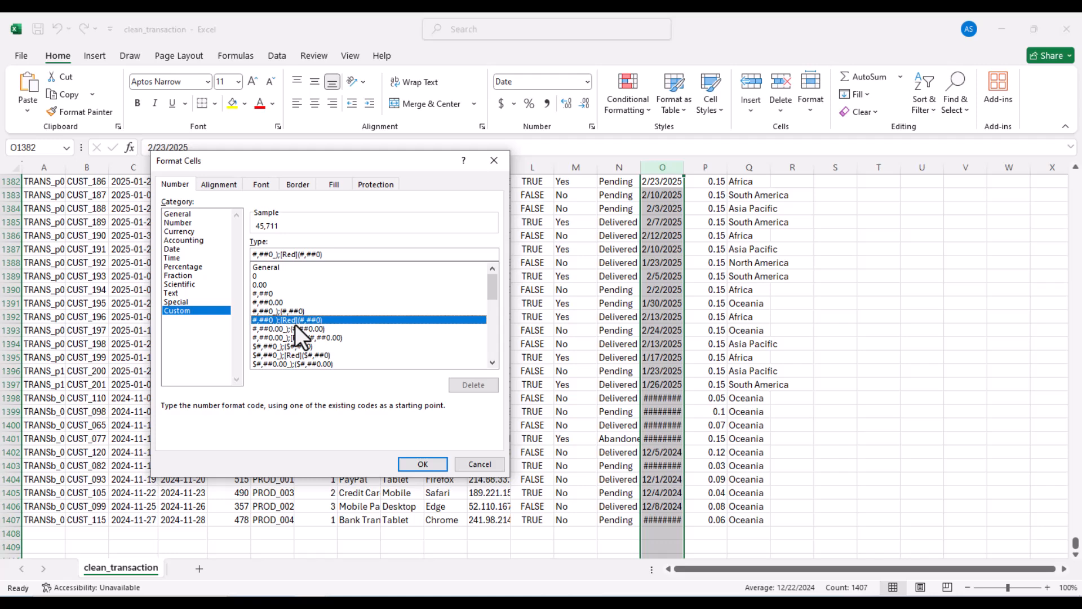
pyautogui.doubleClick(346, 255)
pyautogui.hotkey('ctrl', 'v')
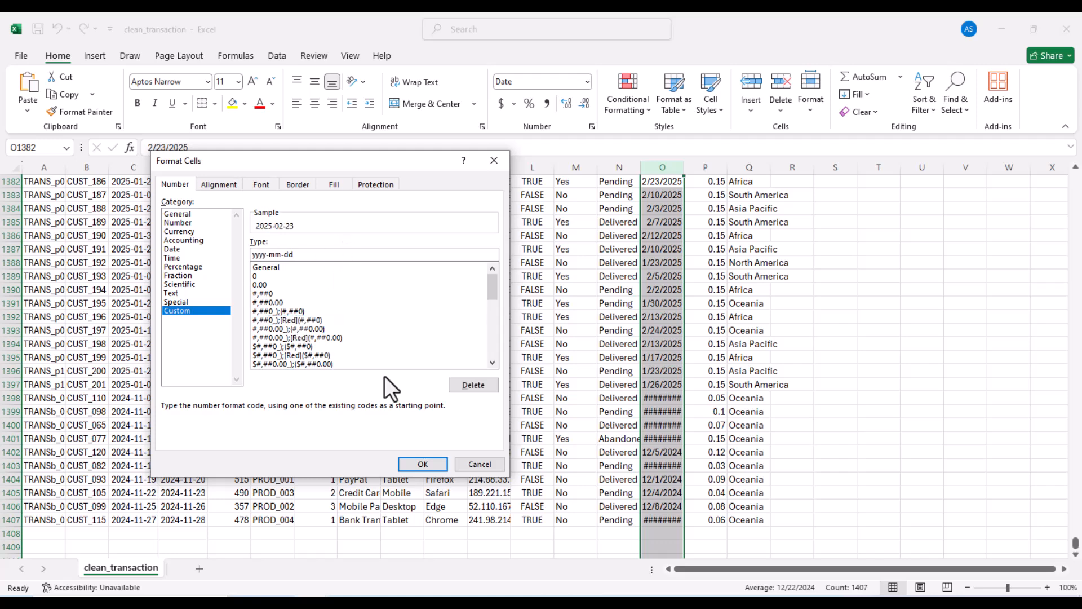
pyautogui.click(438, 464)
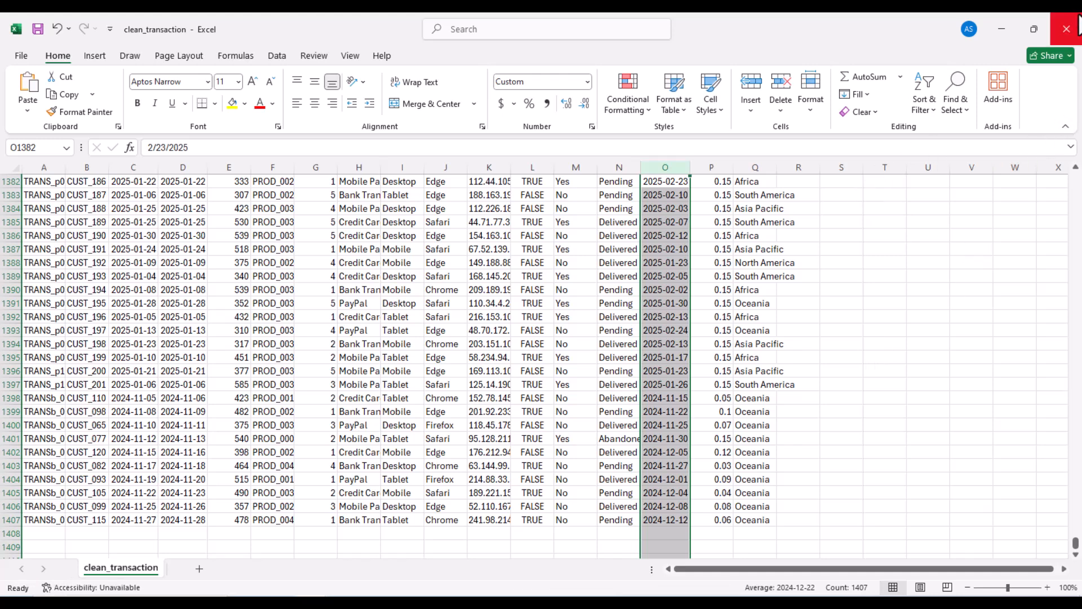
pyautogui.click(1071, 28)
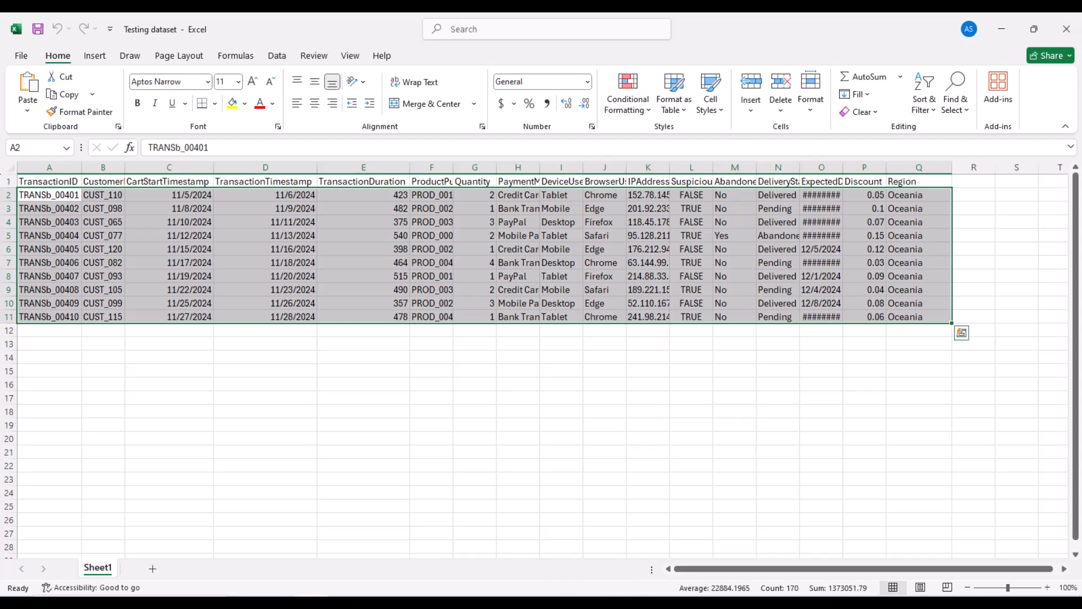
# - Run python app.py in a new Command Prompt terminal, adding 10 transaction records
pyautogui.click(468, 536)
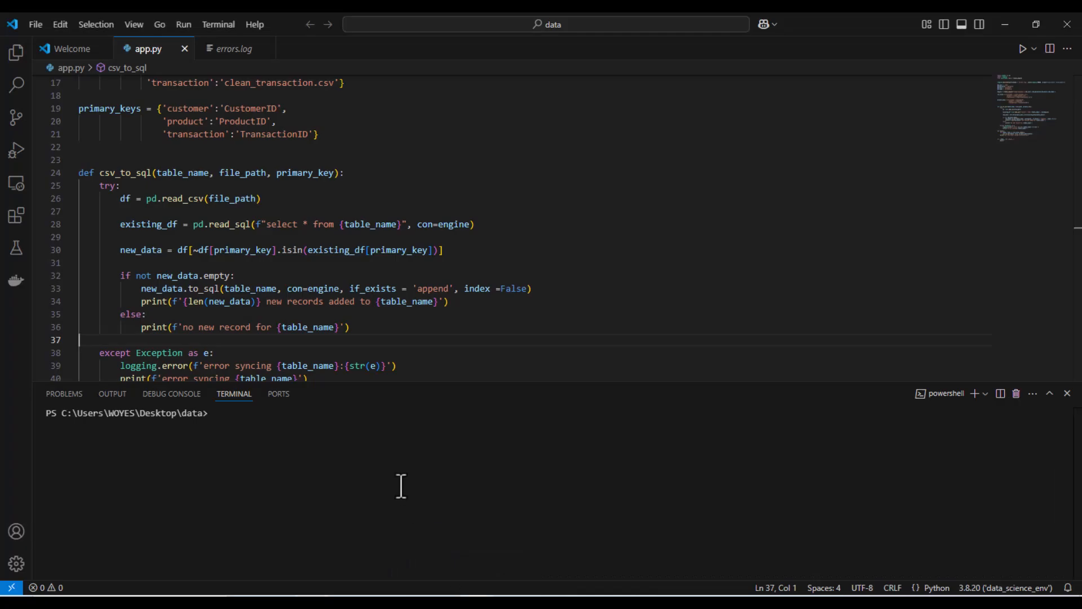
pyautogui.click(363, 442)
pyautogui.write('python')
pyautogui.click(985, 395)
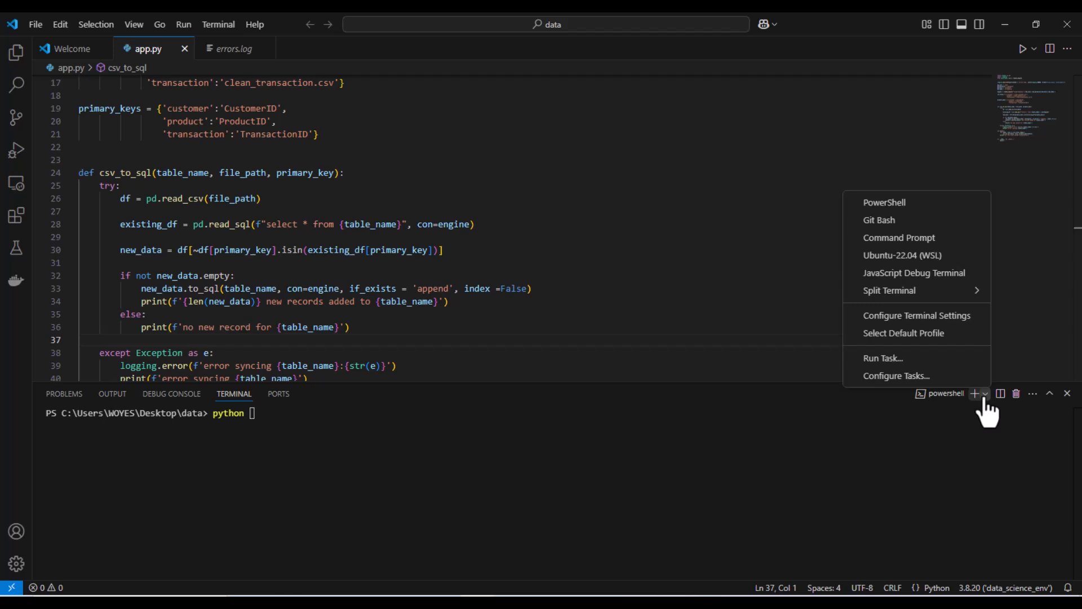
pyautogui.click(908, 248)
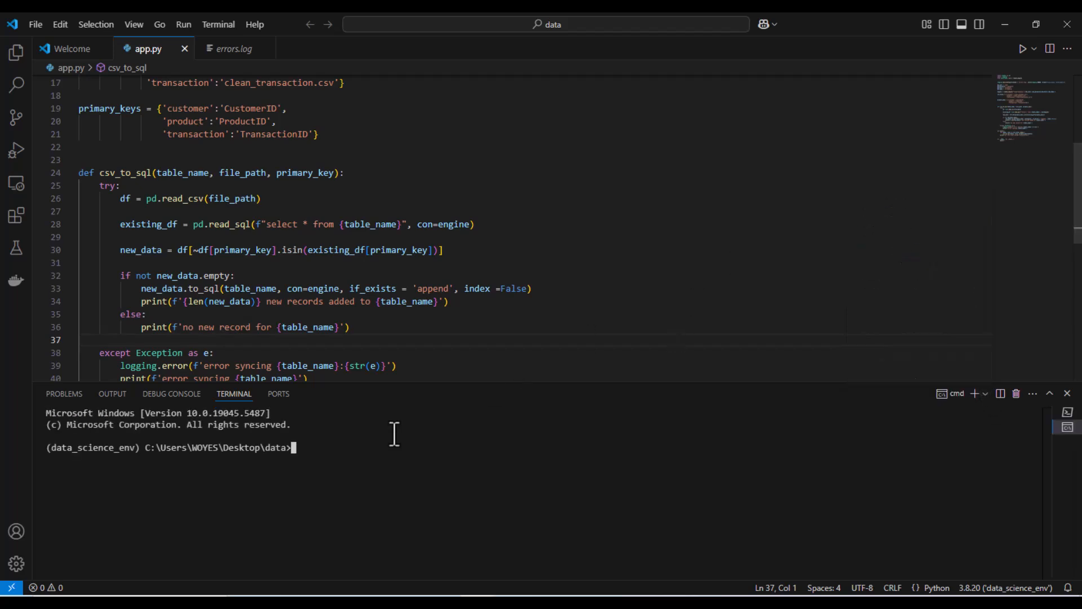
pyautogui.write('python')
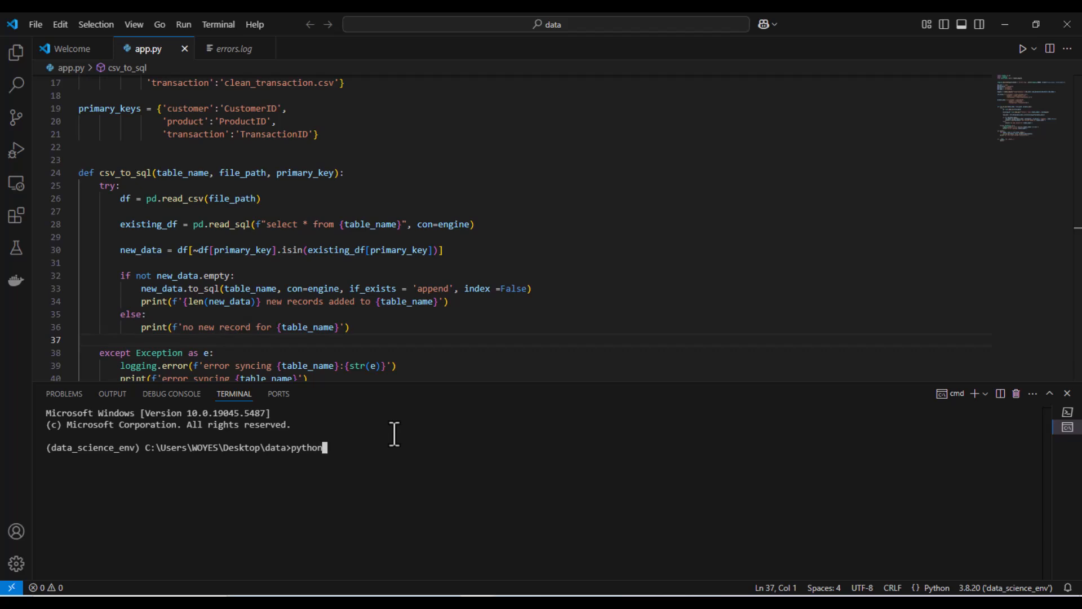
pyautogui.write(' app.py')
pyautogui.press('Return')
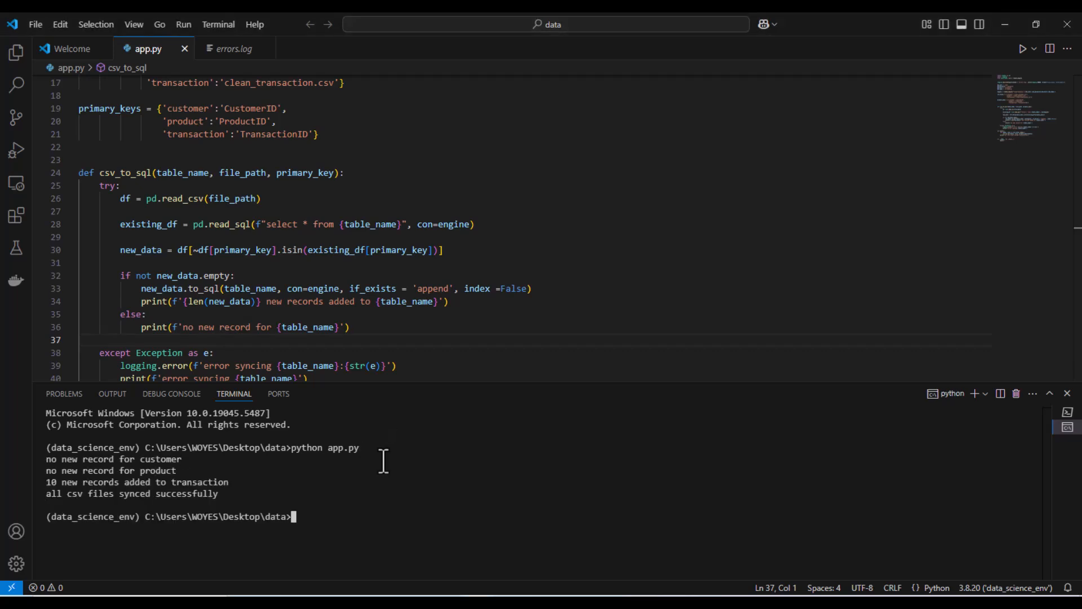
pyautogui.moveTo(233, 483); pyautogui.dragTo(45, 485)
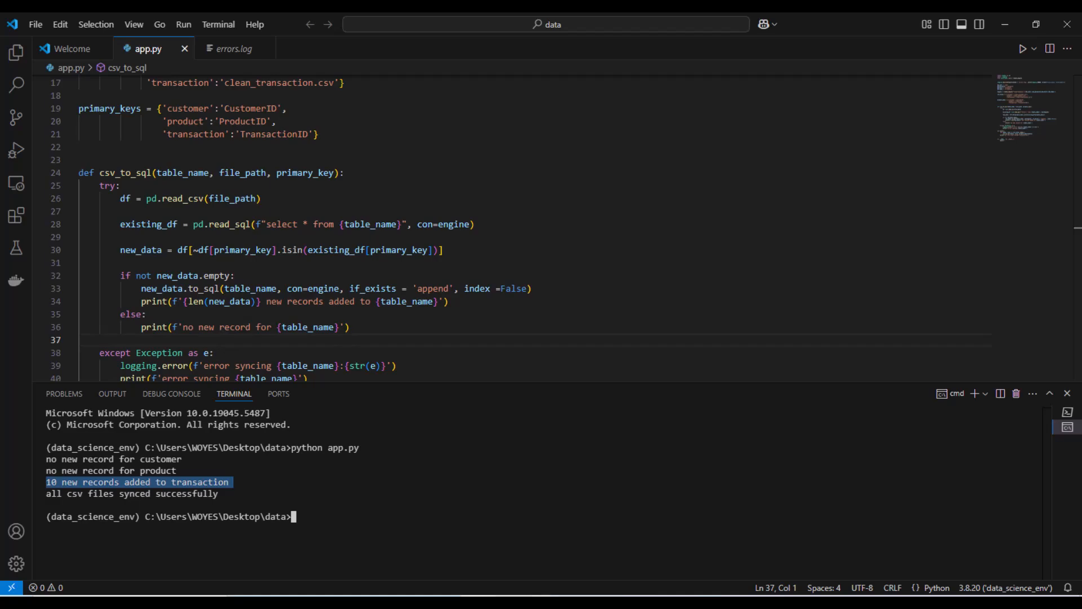
# - Refresh the transaction table's data so the Oceania bar reads 62 transactions
pyautogui.click(541, 544)
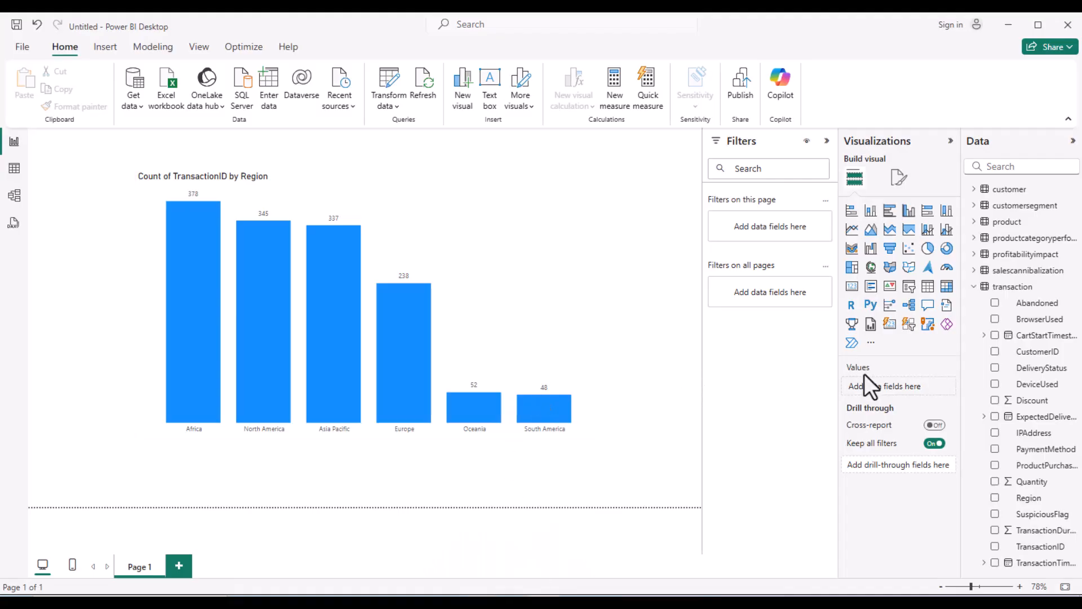
pyautogui.click(999, 287)
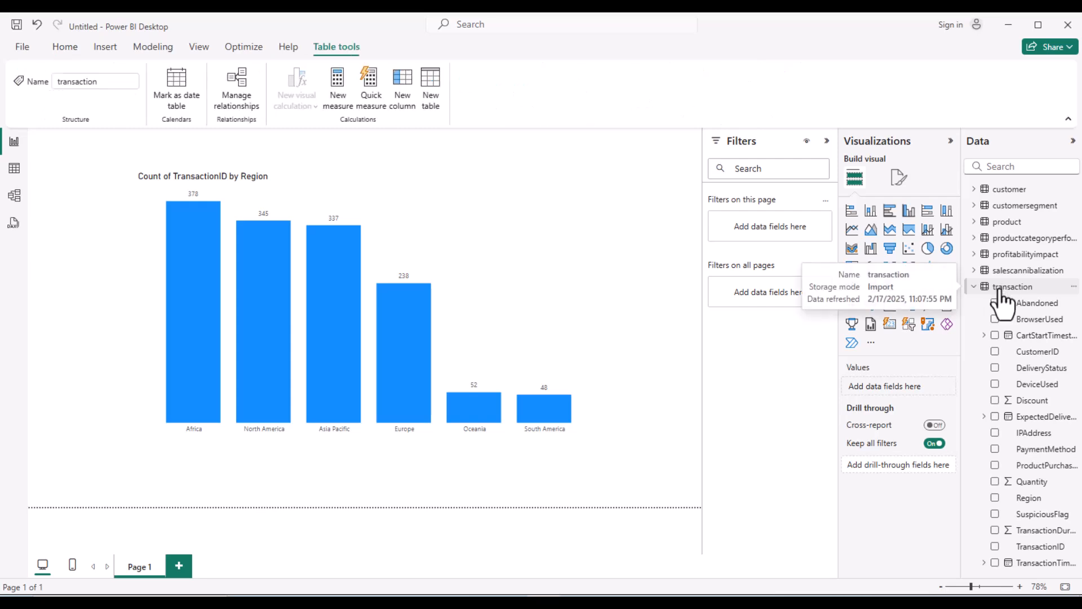
pyautogui.rightClick(1000, 299)
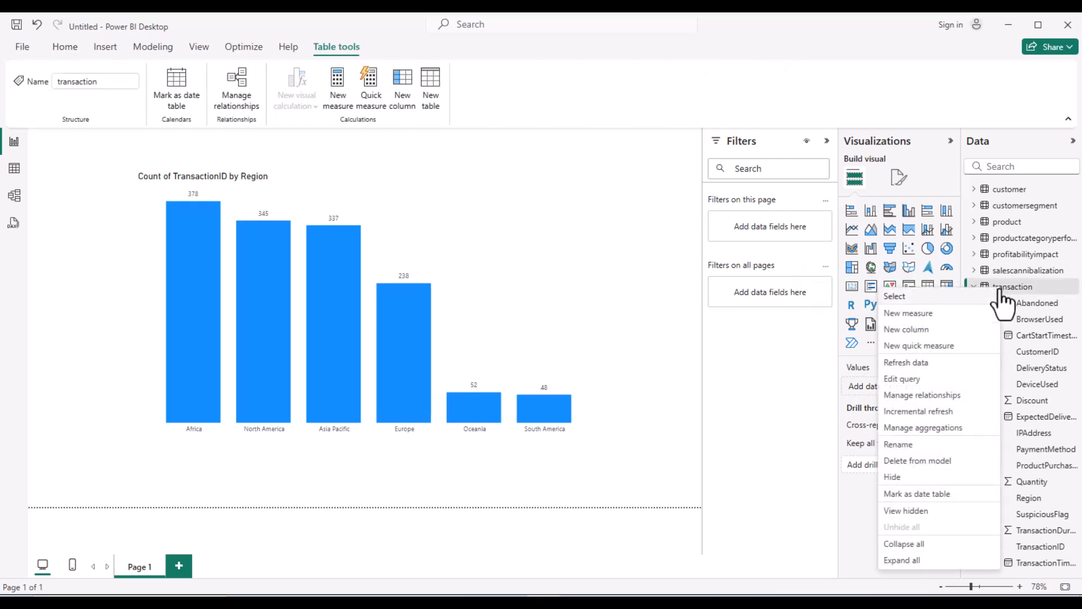
pyautogui.click(929, 364)
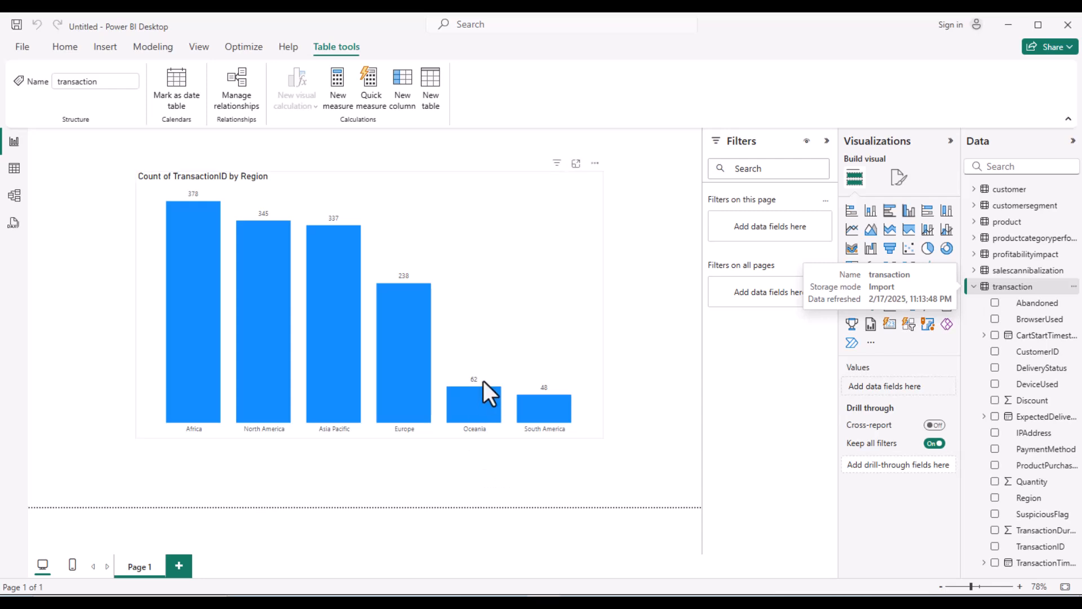
pyautogui.moveTo(479, 409)
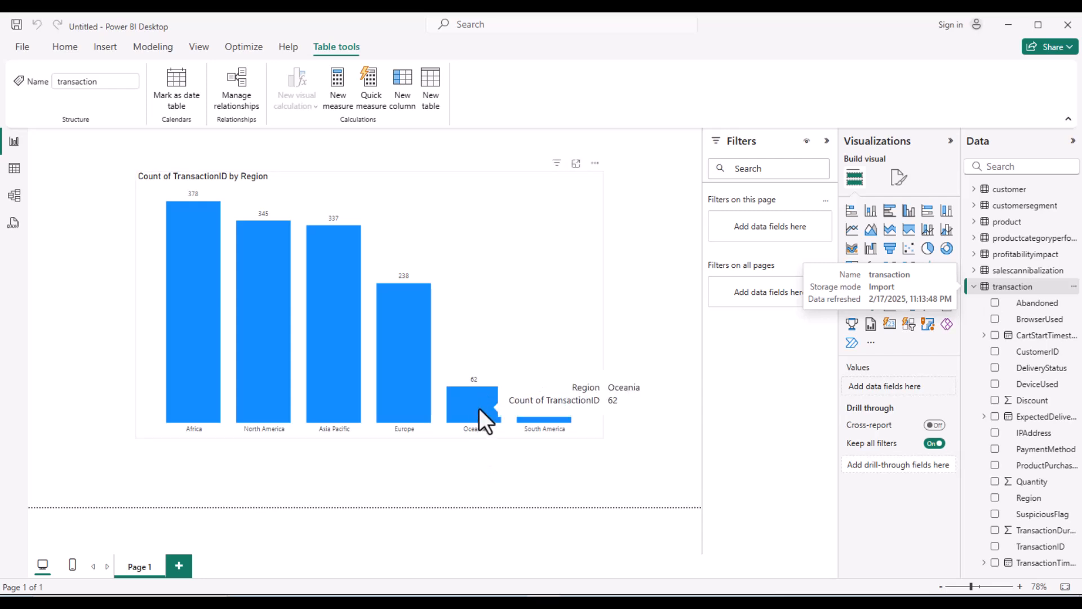